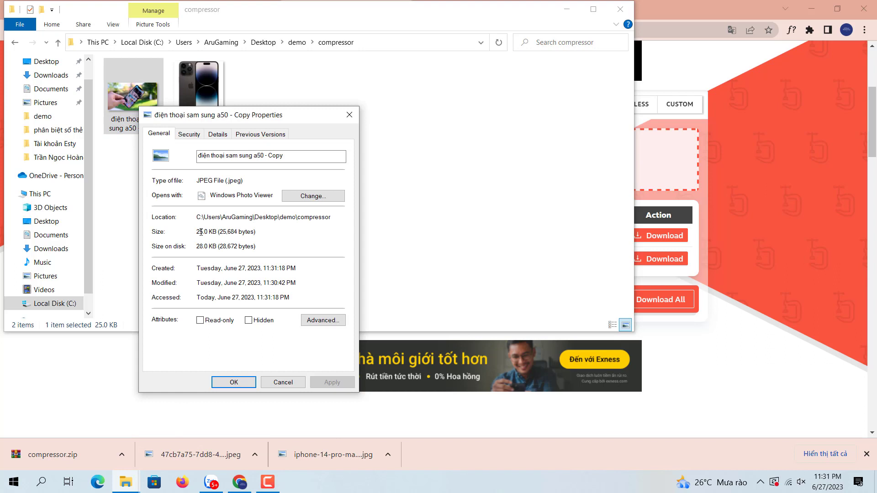
Check the compressed photo's file size in its properties, then dismiss the properties and folder windows
{"action": "left_click_drag", "start_coordinate": [198, 232], "coordinate": [207, 232]}
{"action": "left_click", "coordinate": [349, 115]}
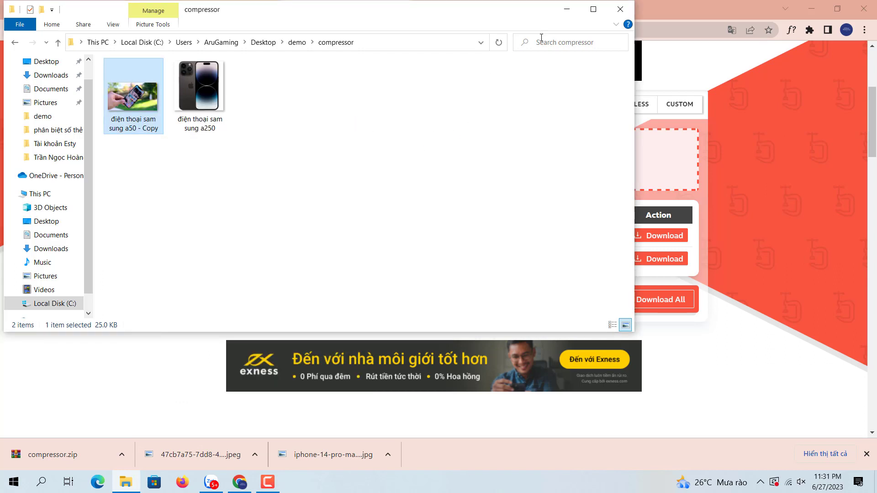
{"action": "left_click", "coordinate": [567, 10]}
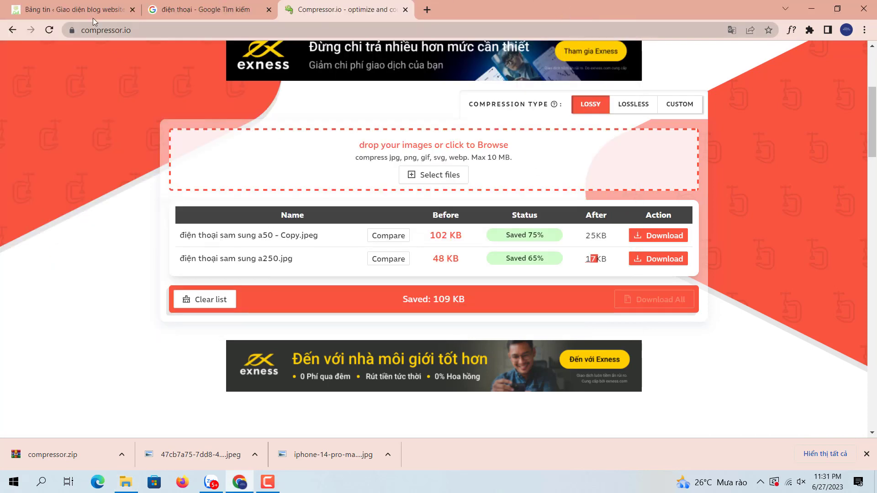
Open the Thanh Niên article from the phone image results and select its two opening paragraphs for copying
{"action": "left_click", "coordinate": [190, 9]}
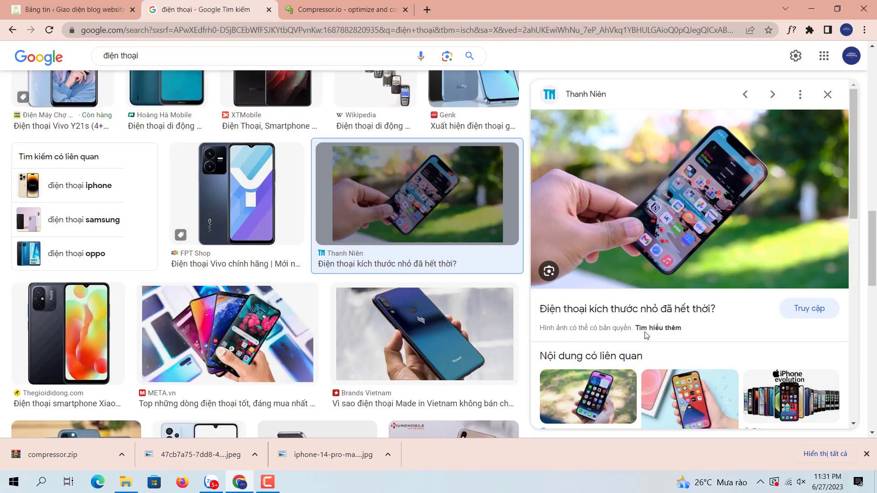
{"action": "left_click", "coordinate": [643, 309]}
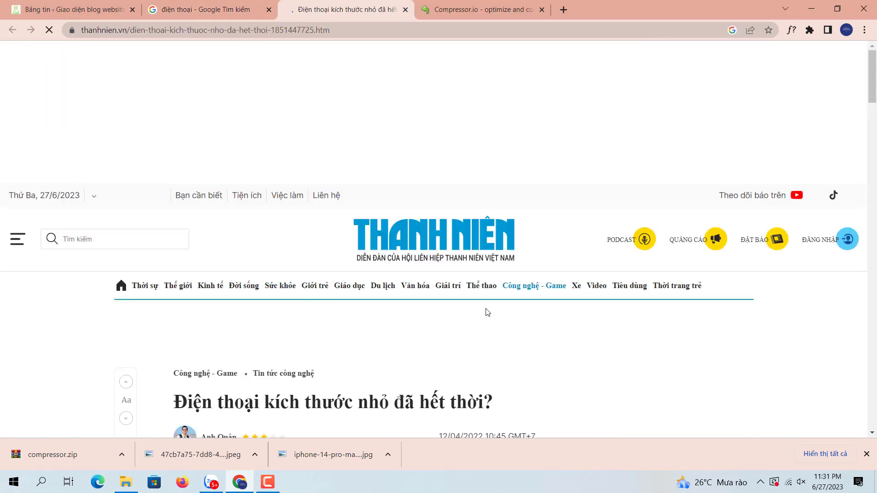
{"action": "scroll", "coordinate": [174, 128], "scroll_direction": "down", "scroll_amount": 8}
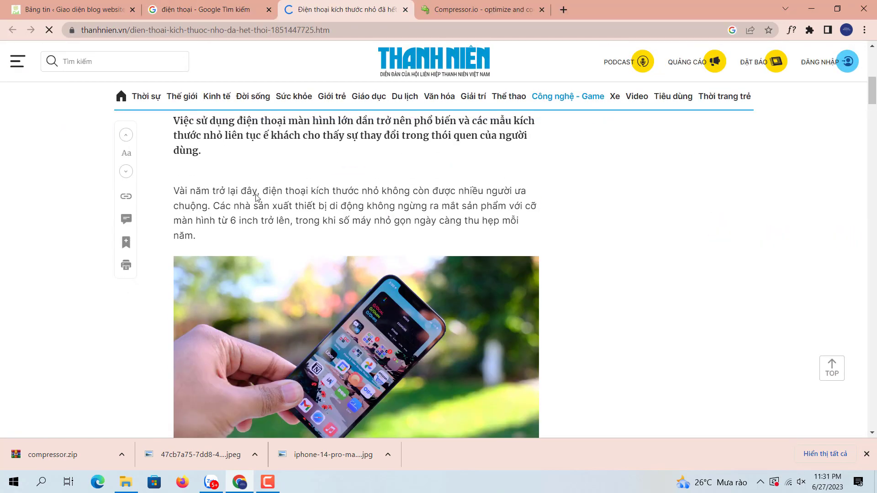
{"action": "left_click_drag", "start_coordinate": [173, 128], "coordinate": [243, 237]}
Create a new WordPress post and paste the two copied article paragraphs into its body
{"action": "left_click", "coordinate": [73, 9]}
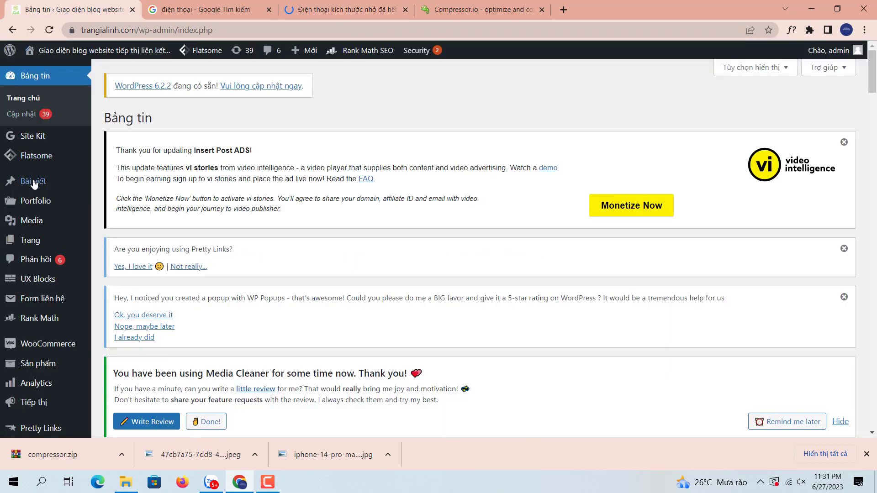
{"action": "mouse_move", "coordinate": [34, 182]}
{"action": "left_click", "coordinate": [110, 200]}
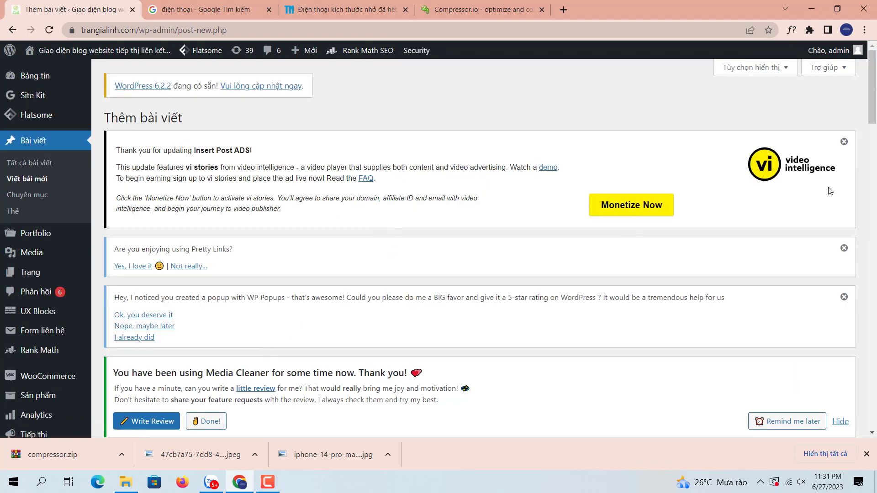
{"action": "scroll", "coordinate": [378, 246], "scroll_direction": "down", "scroll_amount": 7}
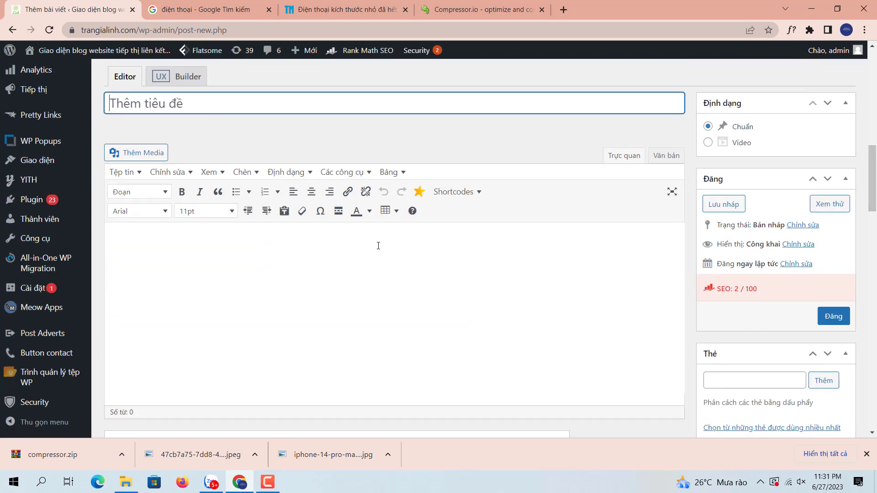
{"action": "left_click", "coordinate": [379, 246]}
{"action": "key", "text": "ctrl+v"}
Copy the article's headline without the question mark and paste it as the post title "Điện thoại kích thước nhỏ đã hết thời"
{"action": "left_click", "coordinate": [522, 13]}
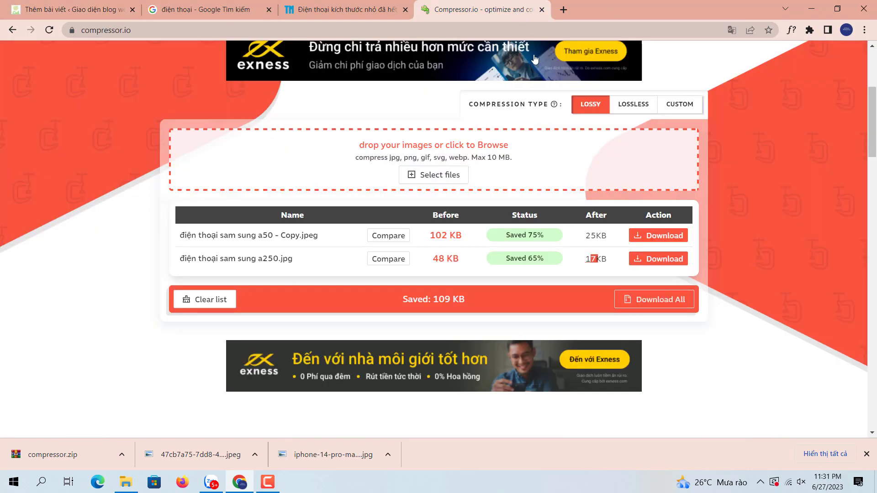
{"action": "left_click", "coordinate": [359, 6]}
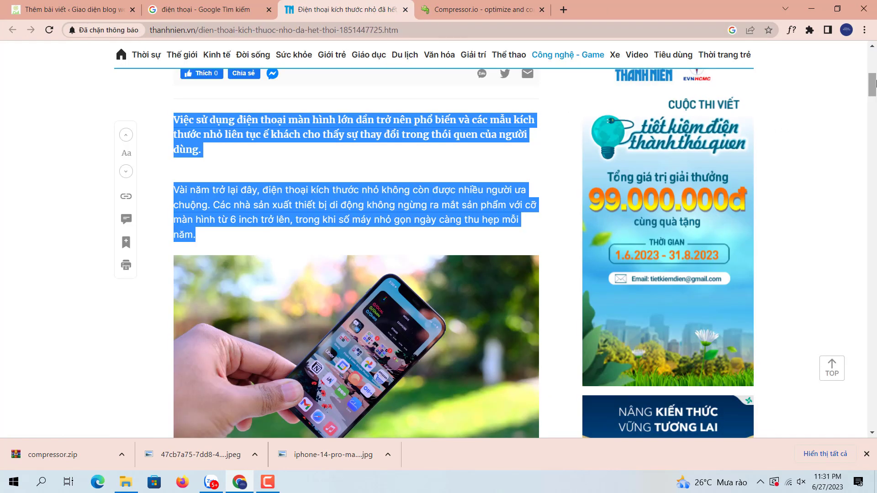
{"action": "left_click_drag", "start_coordinate": [871, 83], "coordinate": [872, 64]}
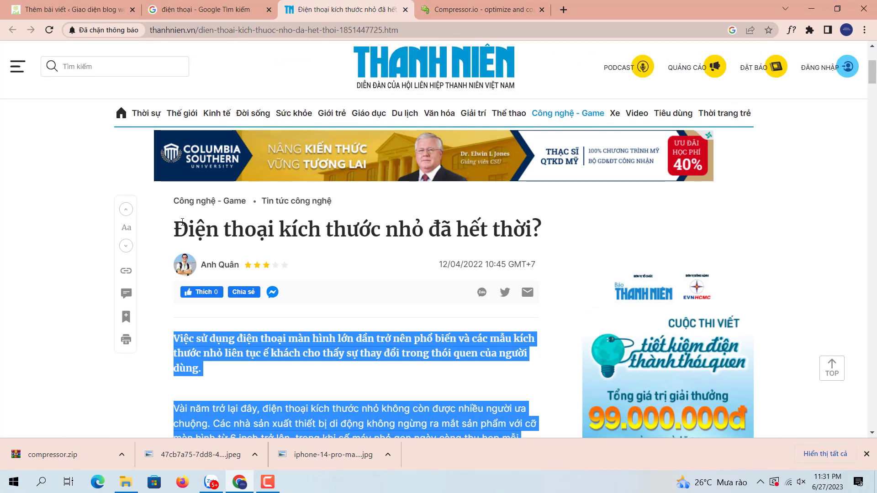
{"action": "left_click_drag", "start_coordinate": [182, 222], "coordinate": [531, 224]}
{"action": "key", "text": "ctrl+c"}
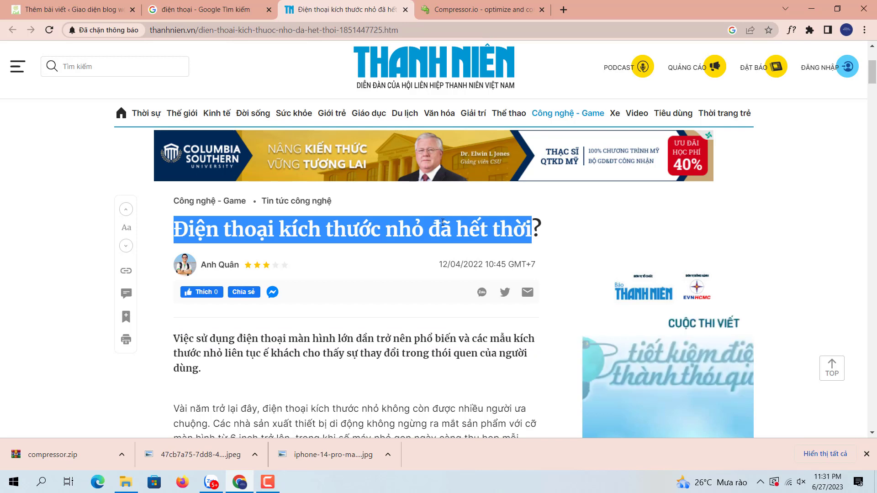
{"action": "key", "text": "ctrl+1"}
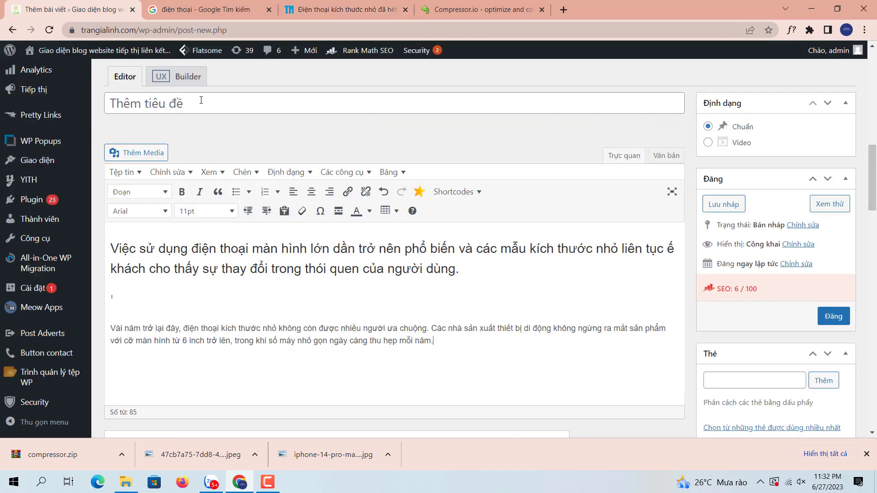
{"action": "left_click", "coordinate": [201, 100]}
{"action": "key", "text": "ctrl+v"}
Remove the extra blank lines below the opening heading and leave one empty, centred line before the body paragraph
{"action": "left_click", "coordinate": [149, 306]}
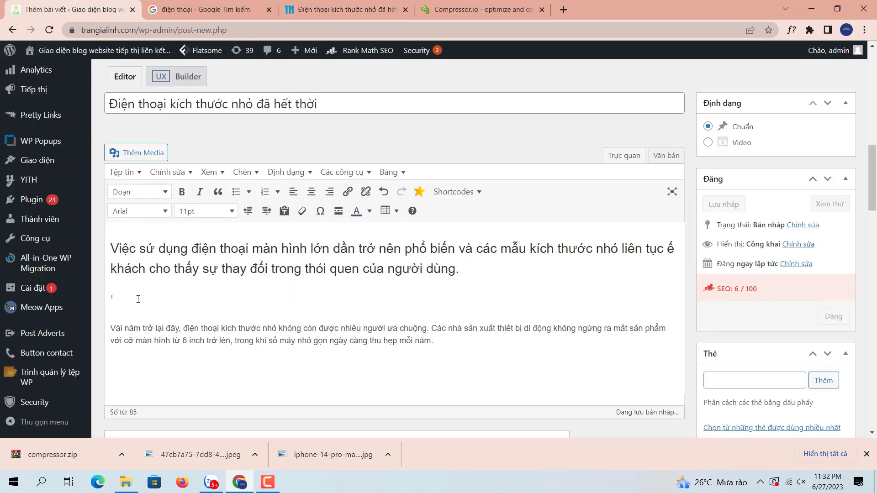
{"action": "key", "text": "BackSpace"}
{"action": "key", "text": "BackSpace"}
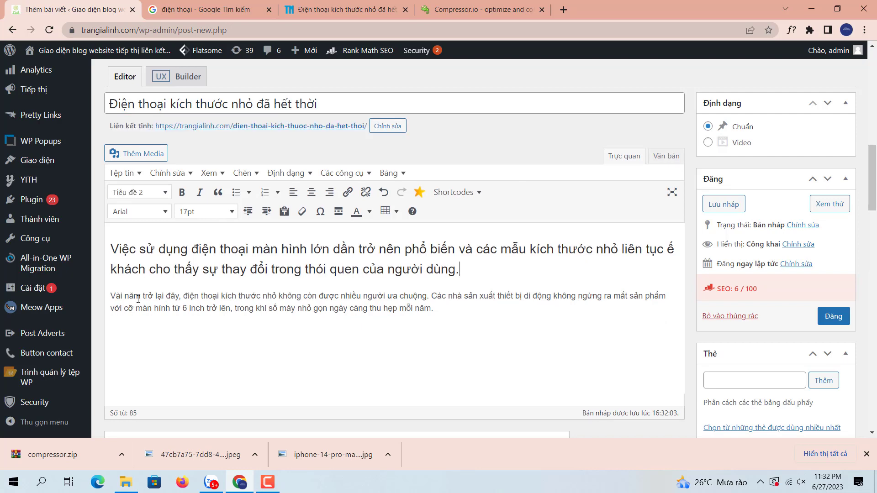
{"action": "left_click", "coordinate": [449, 310]}
{"action": "left_click", "coordinate": [482, 271]}
{"action": "key", "text": "Return"}
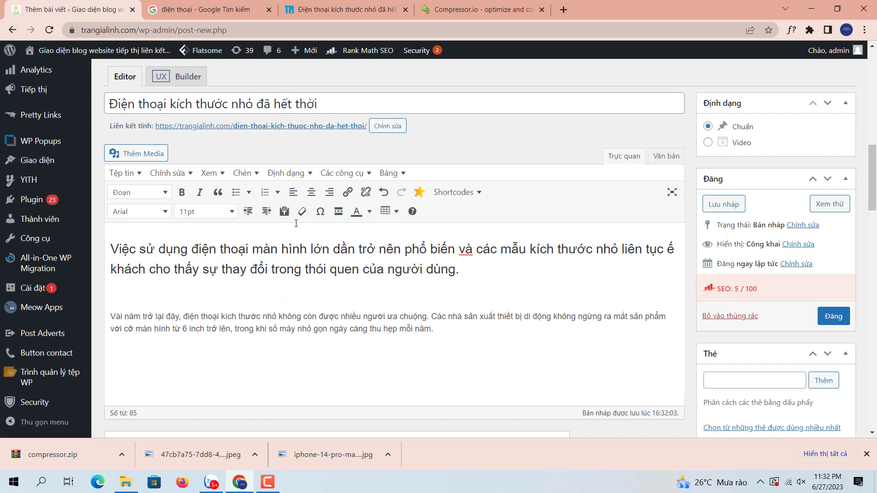
{"action": "left_click", "coordinate": [311, 191]}
Add an empty, centred line after the last body paragraph
{"action": "left_click", "coordinate": [451, 334]}
{"action": "key", "text": "Return"}
{"action": "left_click", "coordinate": [312, 192]}
Upload the images "điện thoại sam sung a50 - Copy" and "điện thoại sam sung a250" from the compressor folder to the media library
{"action": "left_click", "coordinate": [159, 155]}
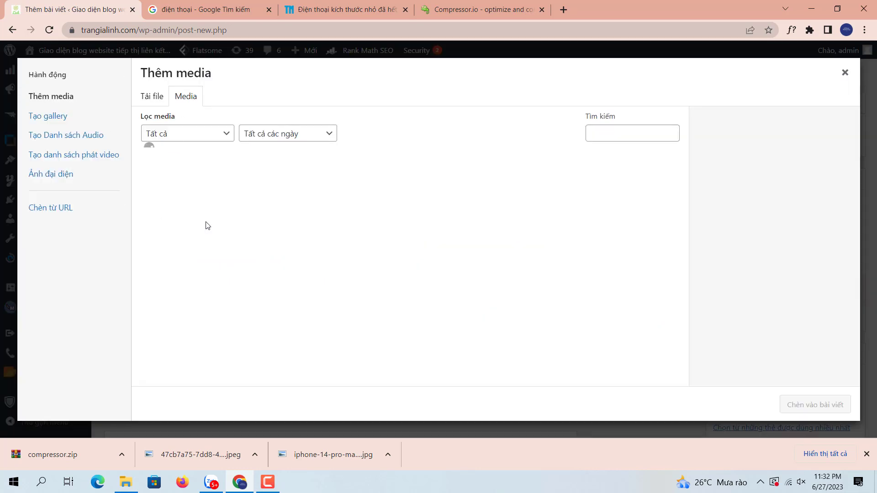
{"action": "left_click", "coordinate": [157, 106]}
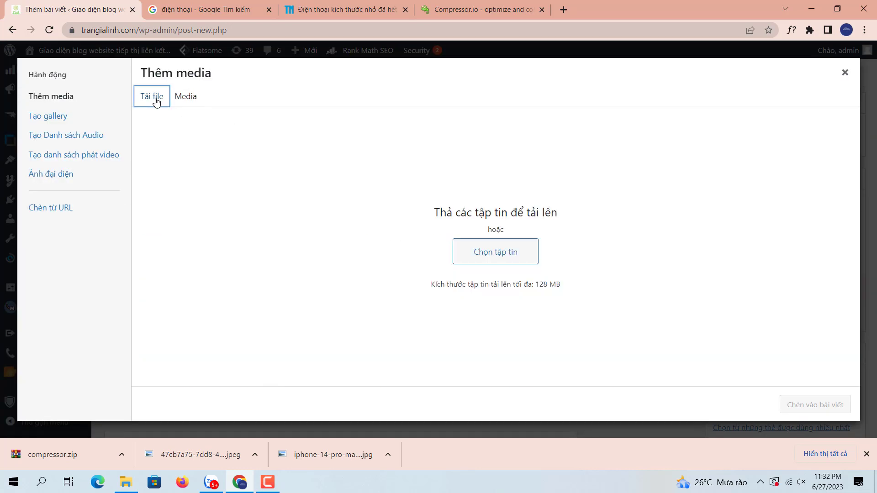
{"action": "left_click", "coordinate": [517, 255]}
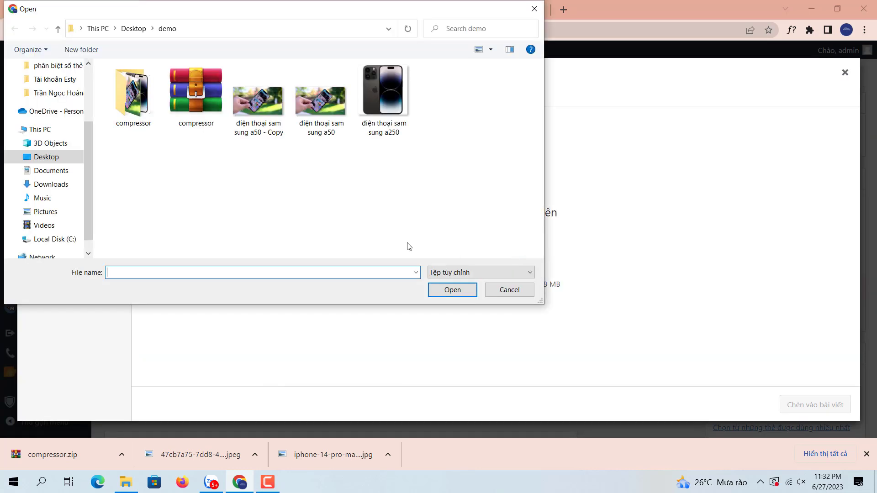
{"action": "double_click", "coordinate": [133, 94]}
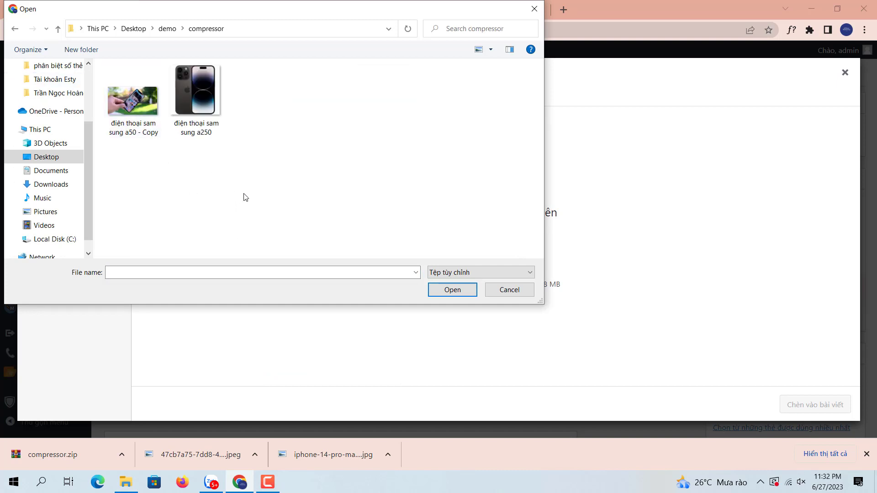
{"action": "left_click", "coordinate": [132, 105]}
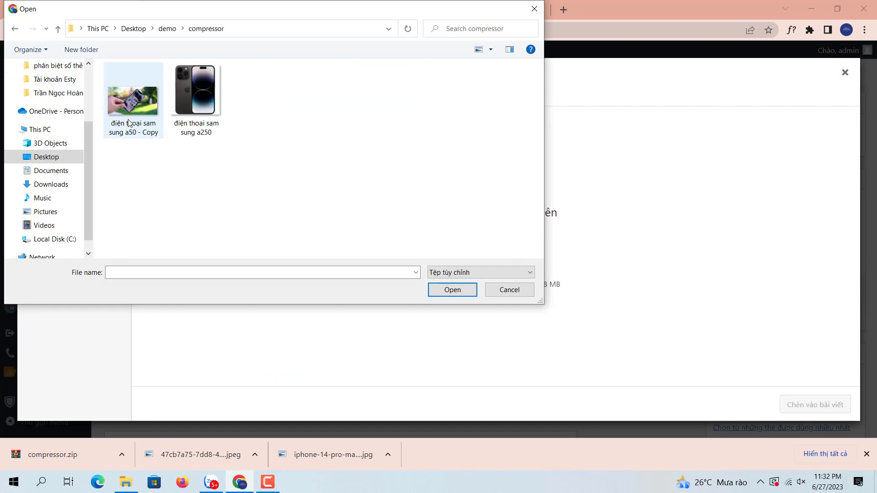
{"action": "left_click", "coordinate": [197, 110], "text": "ctrl"}
{"action": "left_click", "coordinate": [435, 295]}
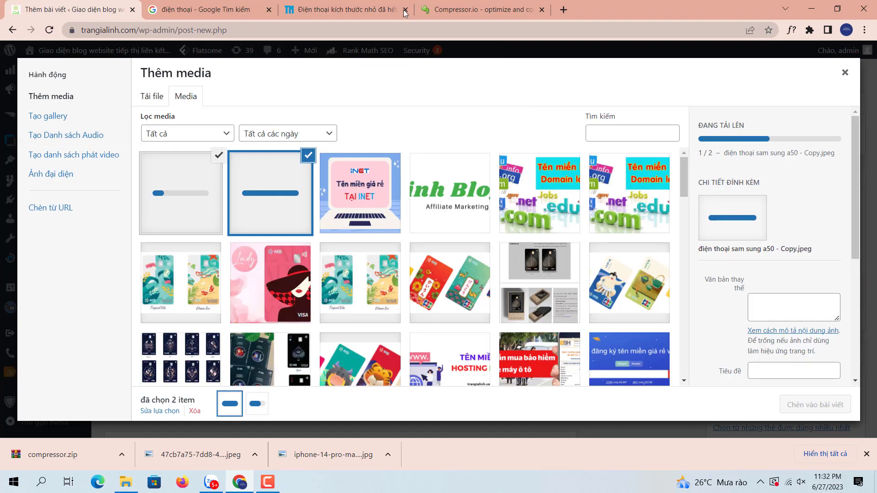
Set the alignment to centre (Chính giữa) and insert the uploaded black iPhone image into the post
{"action": "left_click_drag", "start_coordinate": [865, 260], "coordinate": [863, 332]}
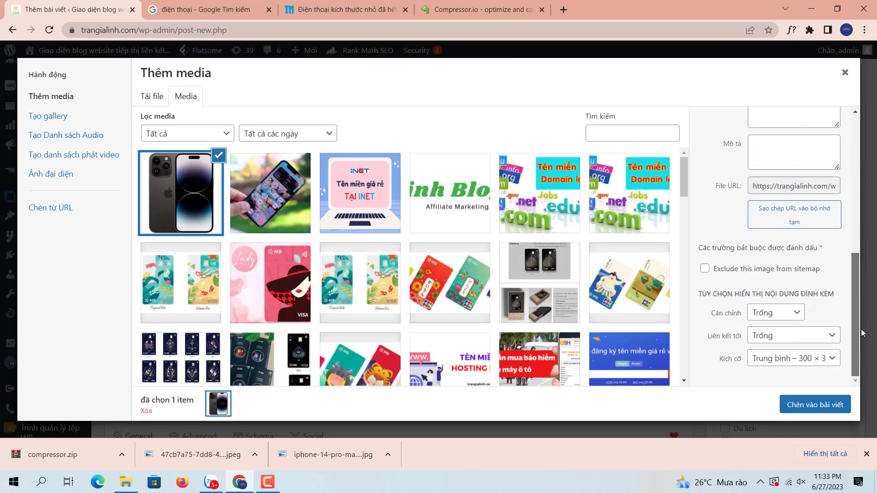
{"action": "left_click", "coordinate": [783, 313]}
{"action": "left_click", "coordinate": [777, 338]}
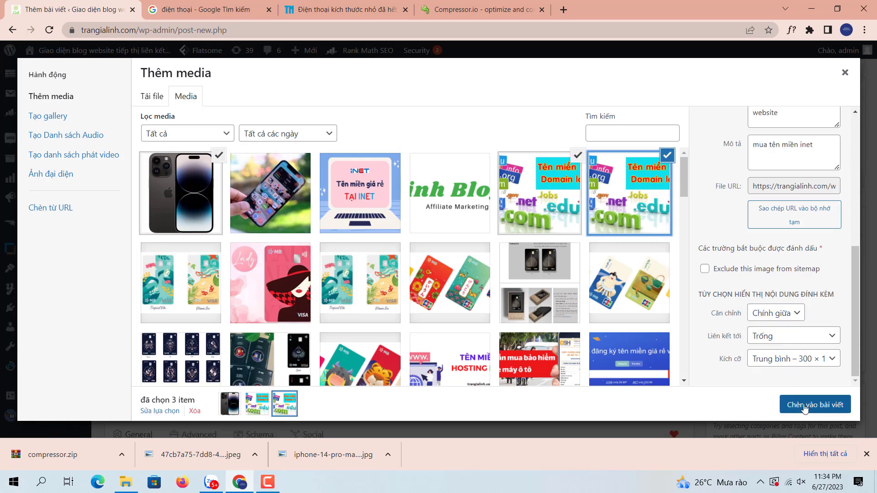
{"action": "left_click", "coordinate": [815, 405]}
Enter "điện thoại sam sung a50" as both the alternative text and the title attribute of the inserted phone image
{"action": "left_click", "coordinate": [382, 274]}
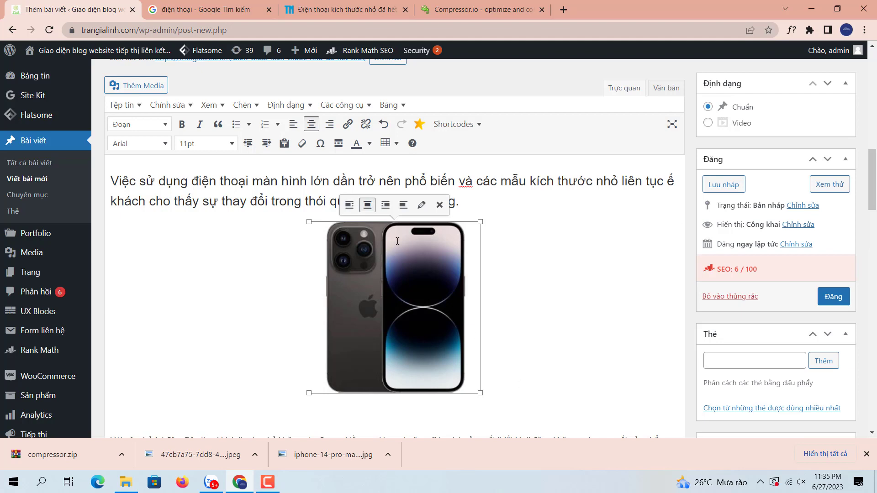
{"action": "left_click", "coordinate": [421, 204]}
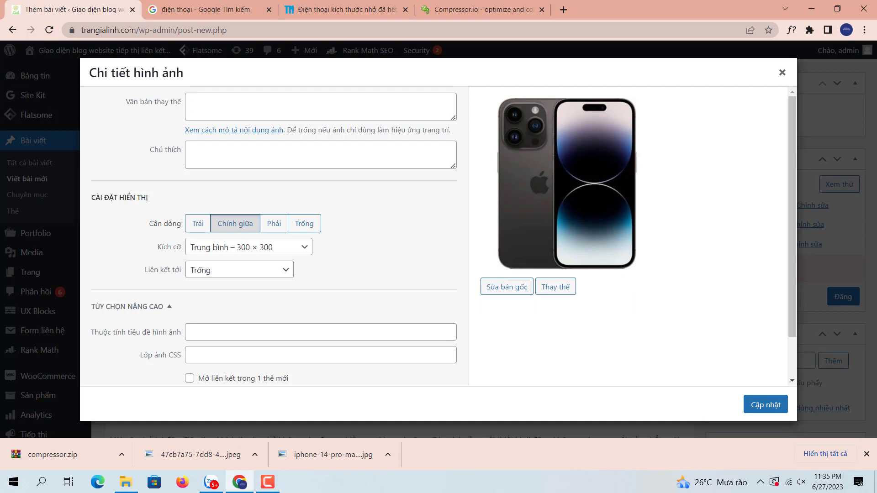
{"action": "left_click", "coordinate": [248, 115]}
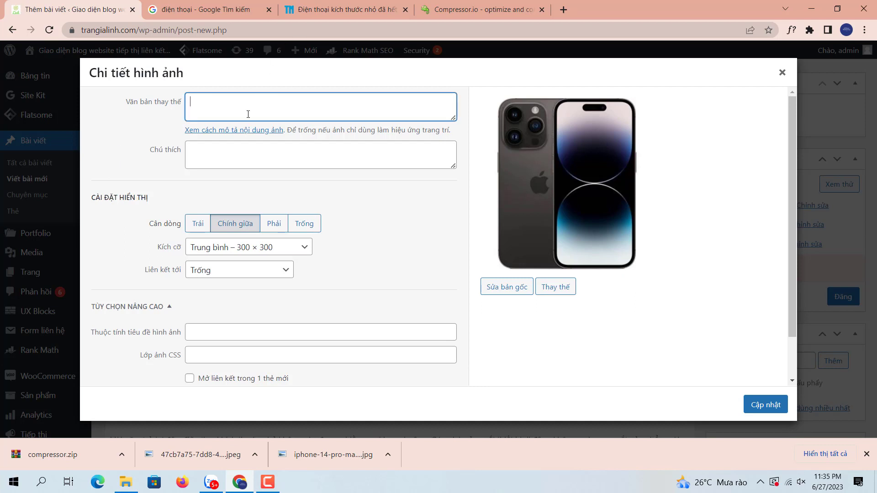
{"action": "type", "text": "điện thoa"}
{"action": "type", "text": "i sam sung a50"}
{"action": "key", "text": "ctrl+a"}
{"action": "key", "text": "ctrl+c"}
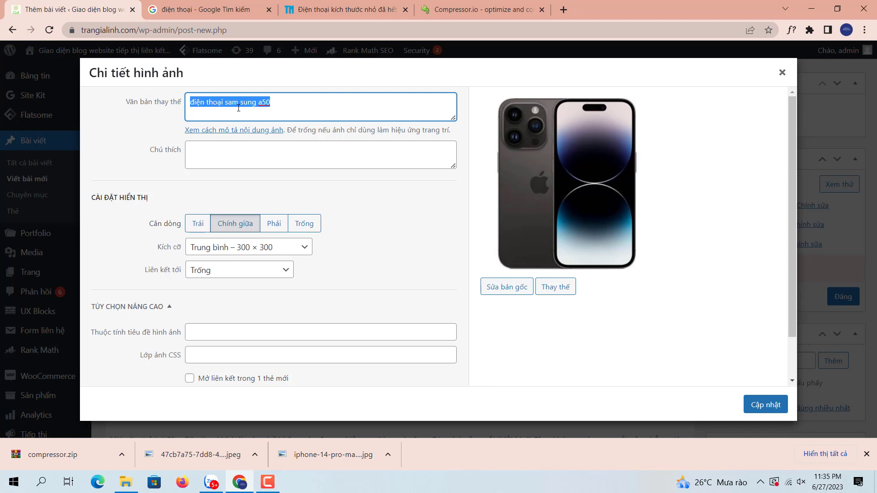
{"action": "left_click", "coordinate": [221, 335]}
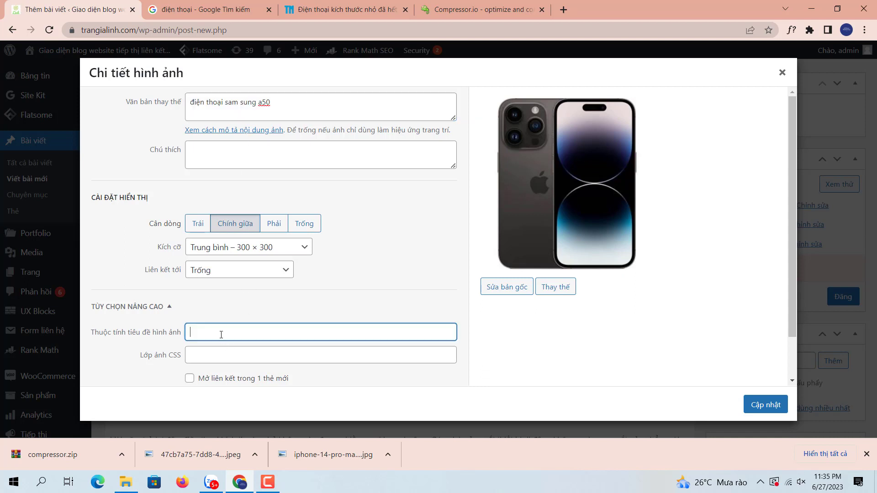
{"action": "key", "text": "ctrl+v"}
Copy the article's photo caption and paste it as the image caption: "iPhone Mini với kích thước nhỏ gọn nhưng doanh số không thể làm Apple hài lòng"
{"action": "left_click", "coordinate": [213, 155]}
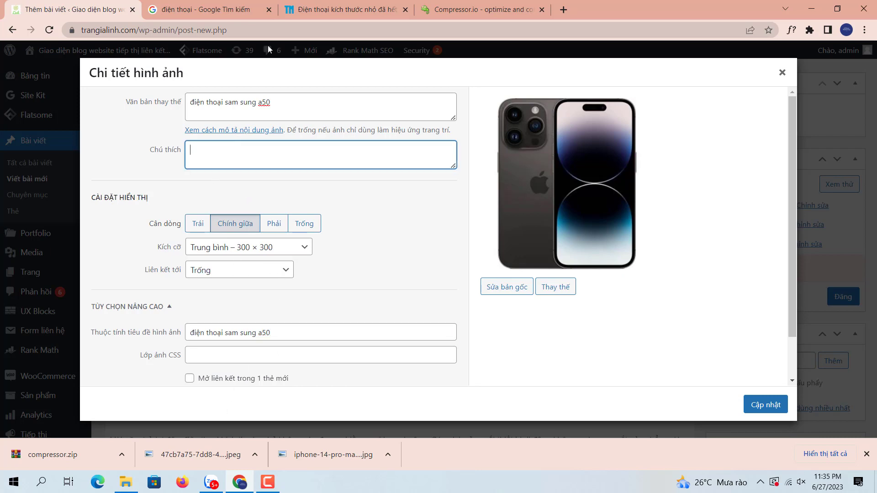
{"action": "left_click", "coordinate": [366, 16]}
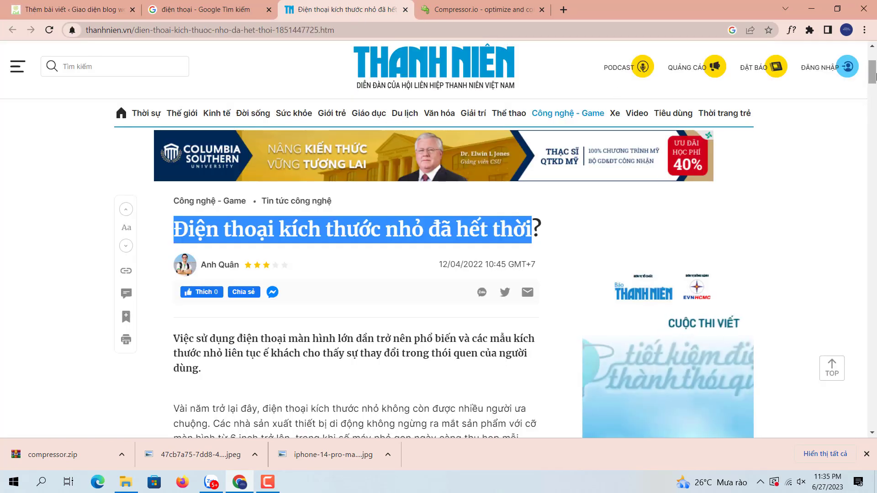
{"action": "scroll", "coordinate": [510, 303], "scroll_direction": "down", "scroll_amount": 8}
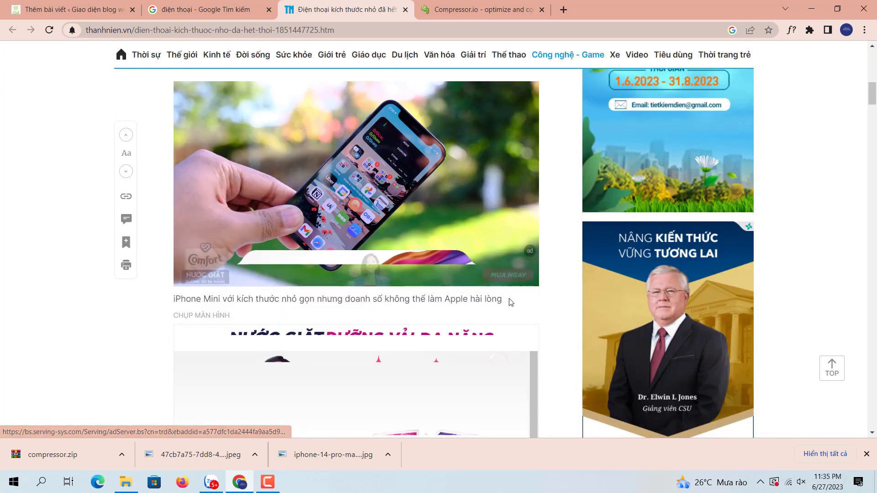
{"action": "left_click_drag", "start_coordinate": [511, 302], "coordinate": [175, 304]}
{"action": "key", "text": "ctrl+c"}
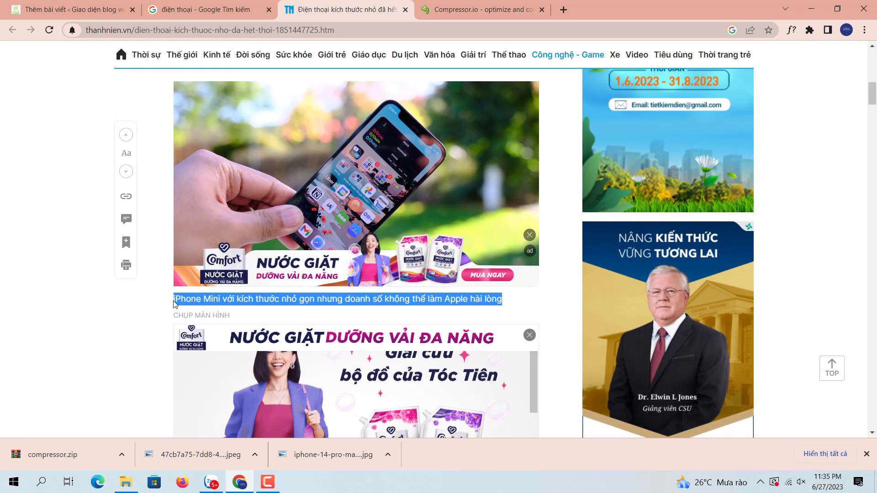
{"action": "left_click", "coordinate": [78, 10]}
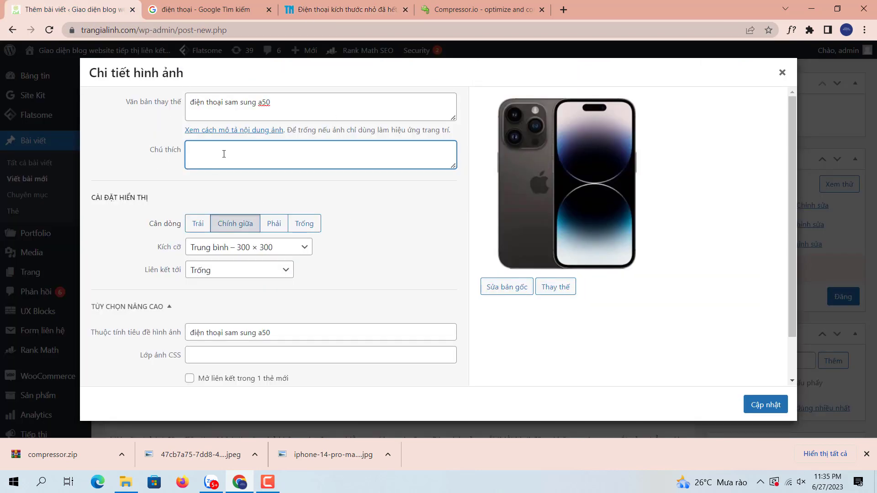
{"action": "key", "text": "ctrl+v"}
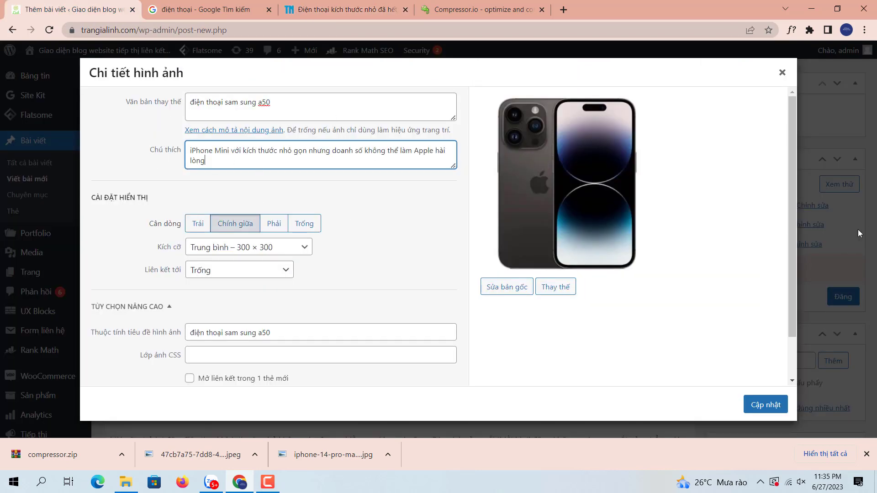
Replace "iPhone Mini" at the start of the image caption with "SAMSUNG A50"
{"action": "left_click_drag", "start_coordinate": [229, 151], "coordinate": [187, 147]}
{"action": "type", "text": "SAM"}
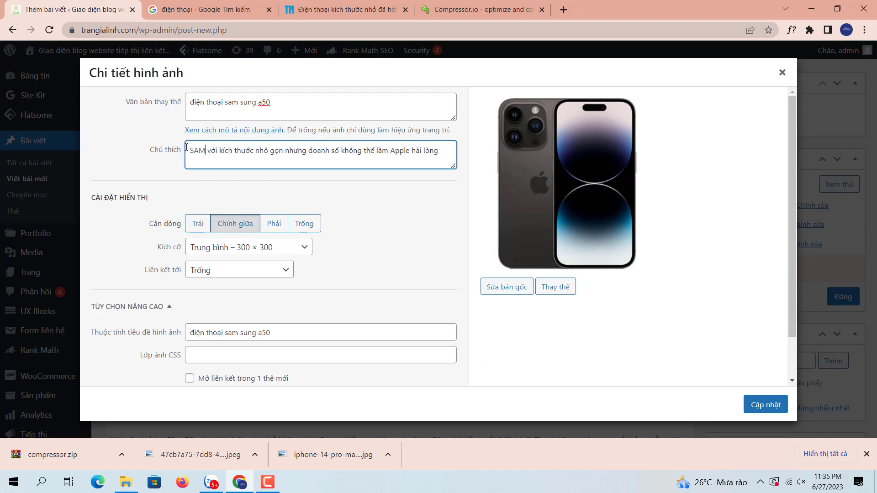
{"action": "type", "text": "UNG A"}
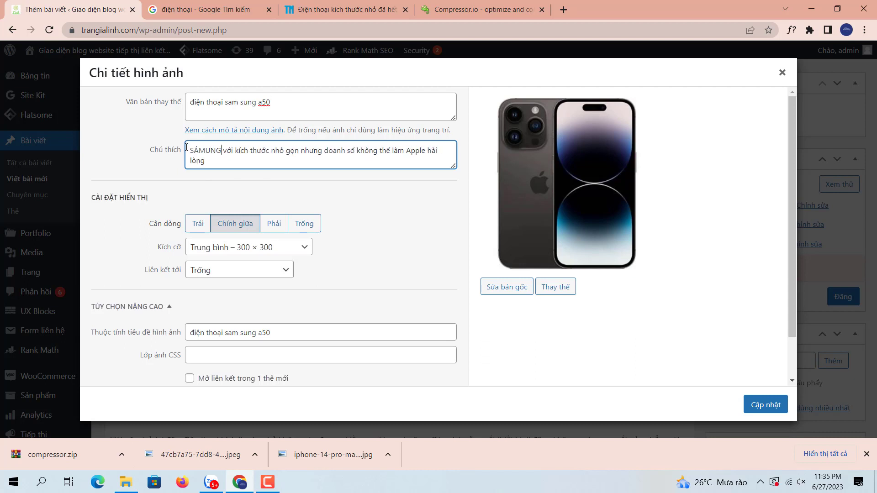
{"action": "type", "text": "50"}
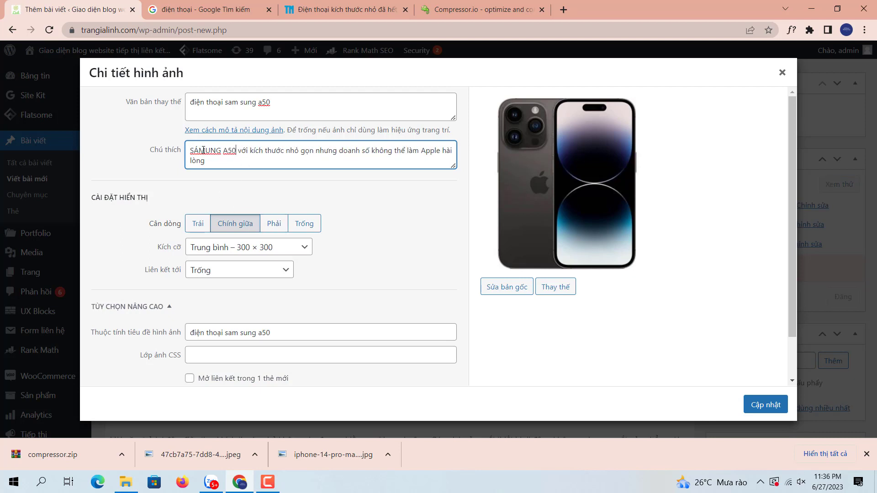
{"action": "left_click_drag", "start_coordinate": [205, 151], "coordinate": [195, 151]}
{"action": "type", "text": "AM"}
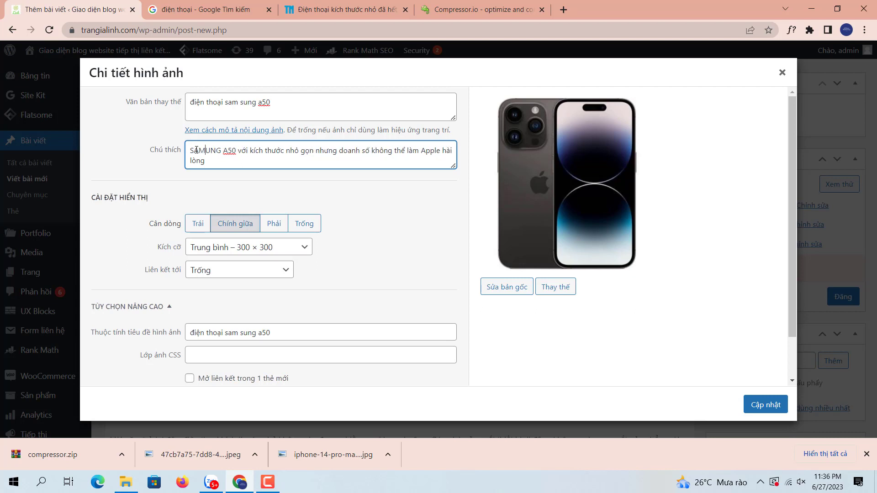
{"action": "type", "text": "S"}
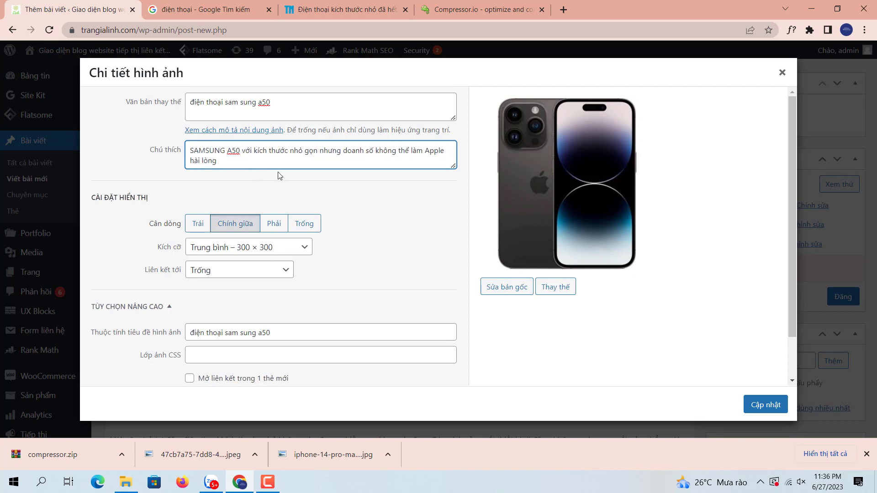
Copy the image's title attribute text "điện thoại sam sung a50" into its advanced link setting (Đường dẫn)
{"action": "scroll", "coordinate": [798, 232], "scroll_direction": "down", "scroll_amount": 1}
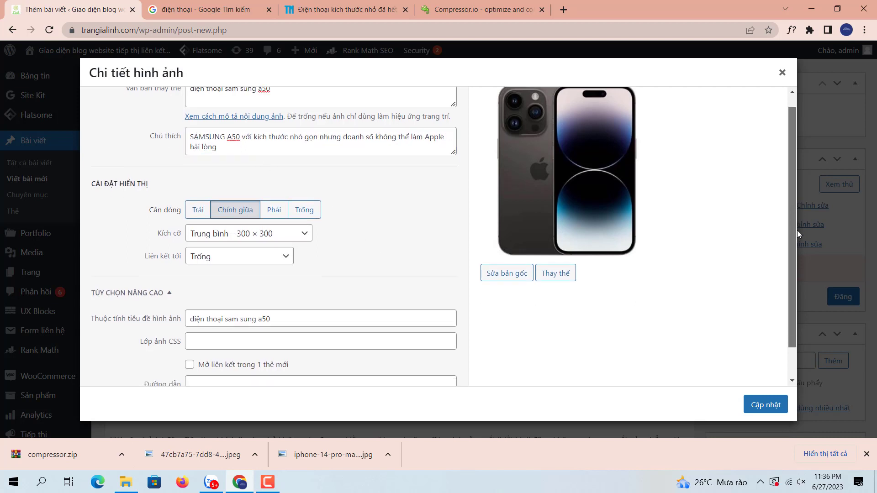
{"action": "scroll", "coordinate": [797, 233], "scroll_direction": "down", "scroll_amount": 1}
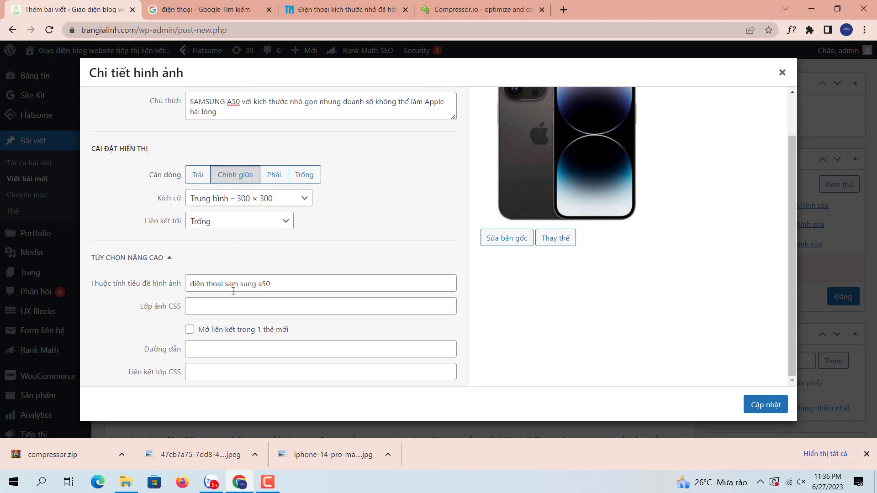
{"action": "left_click_drag", "start_coordinate": [271, 284], "coordinate": [187, 281]}
{"action": "key", "text": "ctrl+c"}
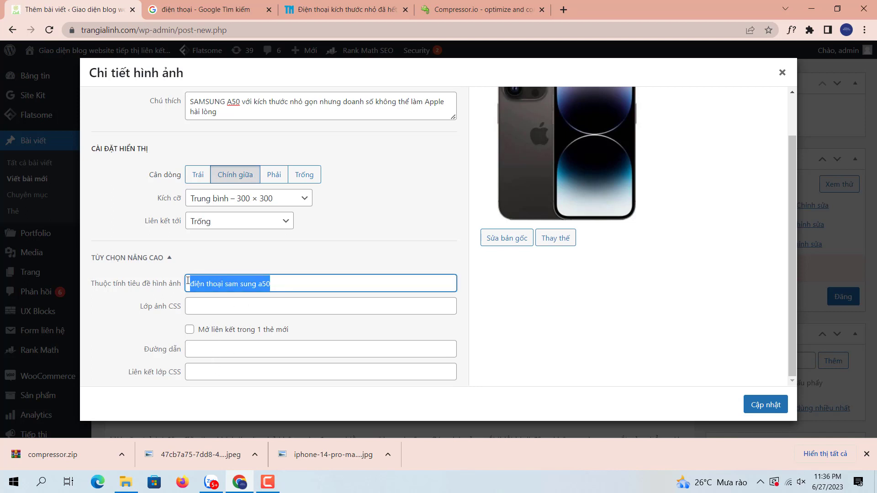
{"action": "left_click", "coordinate": [215, 348]}
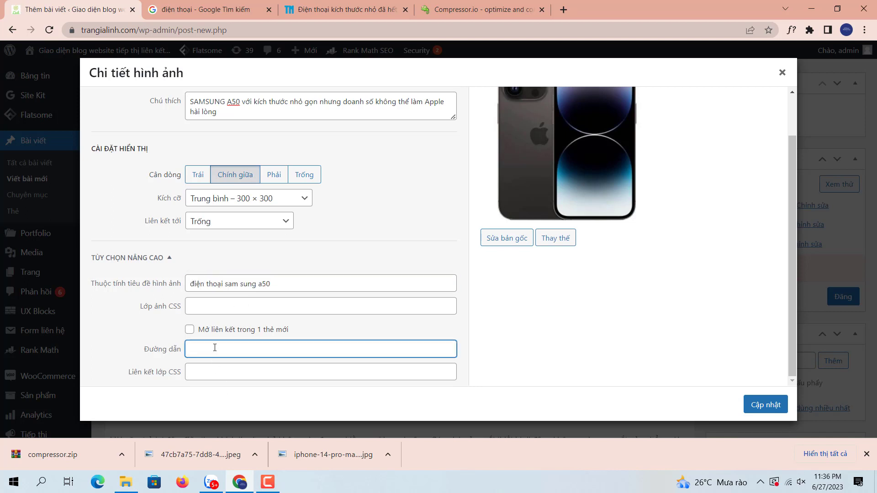
{"action": "key", "text": "ctrl+v"}
{"action": "left_click", "coordinate": [328, 244]}
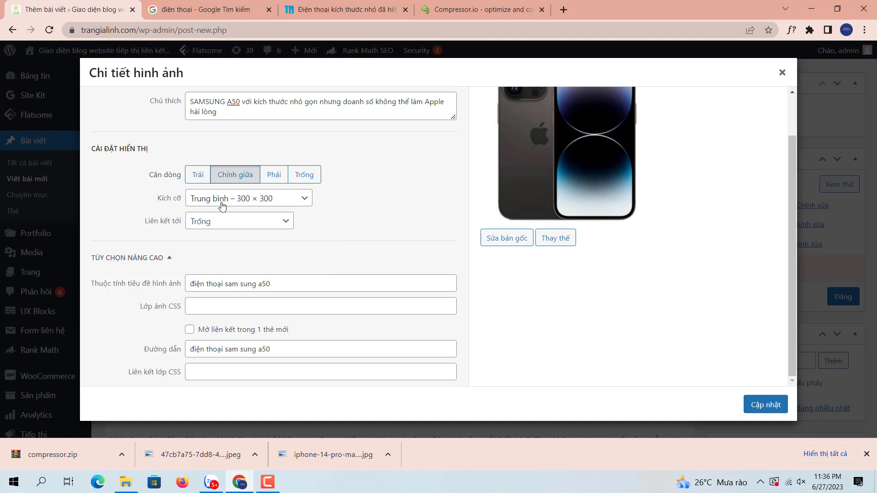
Set the image size to full size (Kích thước đầy đủ – 600 × 600) and update the image details
{"action": "left_click", "coordinate": [247, 203]}
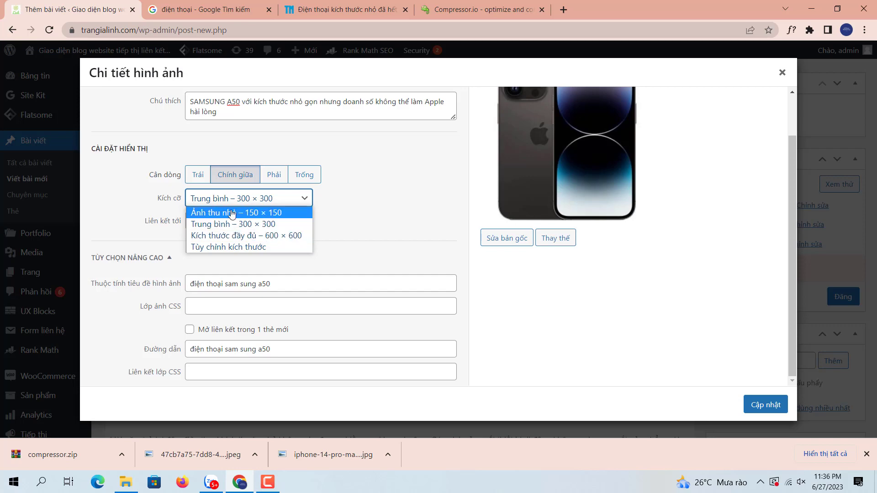
{"action": "left_click", "coordinate": [246, 235]}
{"action": "left_click", "coordinate": [760, 405]}
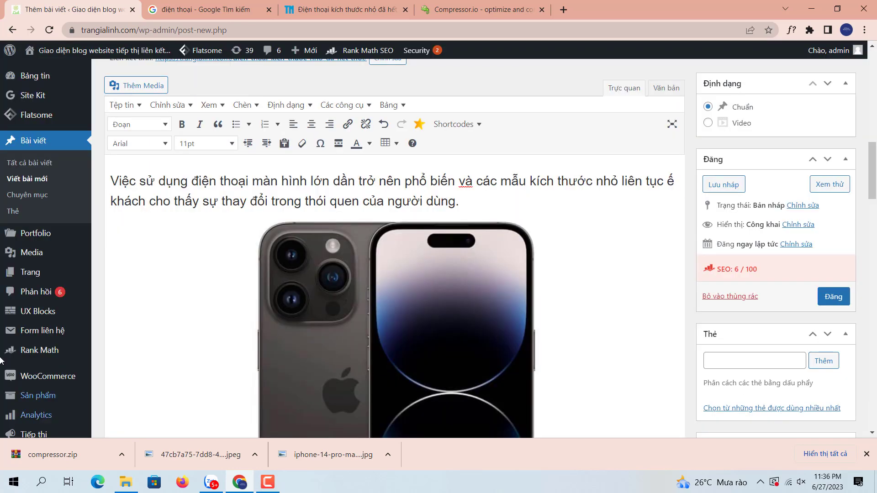
Review the enlarged phone image, its caption and the surrounding article text in the post editor
{"action": "scroll", "coordinate": [873, 183], "scroll_direction": "down", "scroll_amount": 5}
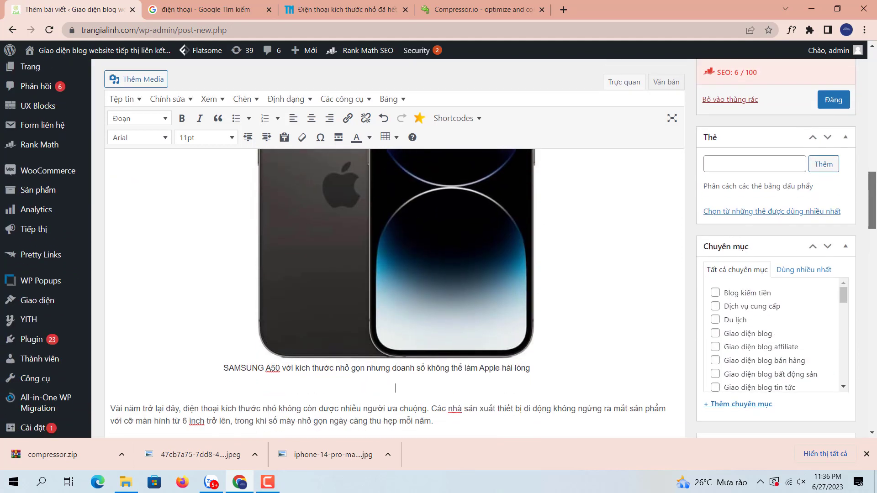
{"action": "scroll", "coordinate": [875, 220], "scroll_direction": "up", "scroll_amount": 3}
{"action": "scroll", "coordinate": [875, 221], "scroll_direction": "down", "scroll_amount": 4}
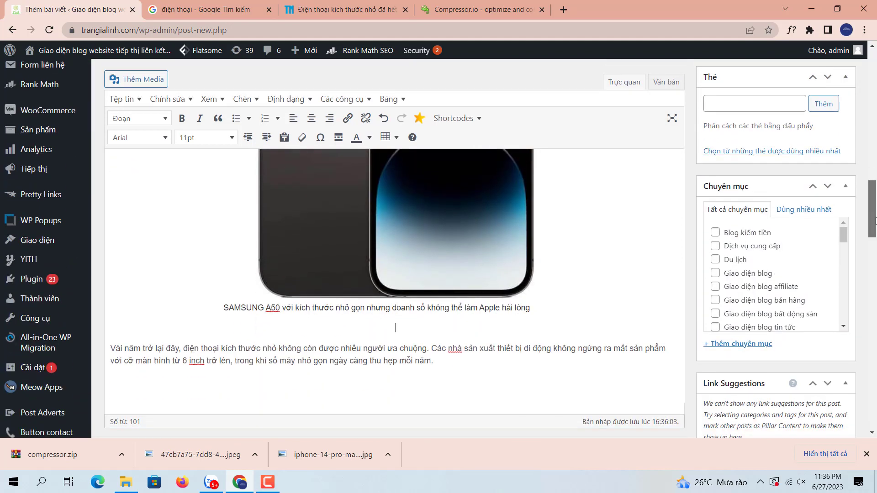
{"action": "scroll", "coordinate": [875, 220], "scroll_direction": "down", "scroll_amount": 2}
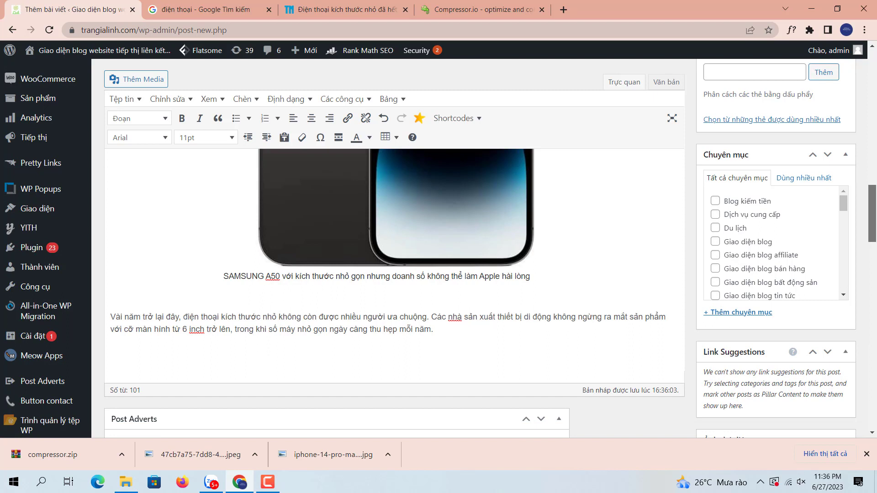
{"action": "scroll", "coordinate": [875, 216], "scroll_direction": "up", "scroll_amount": 1}
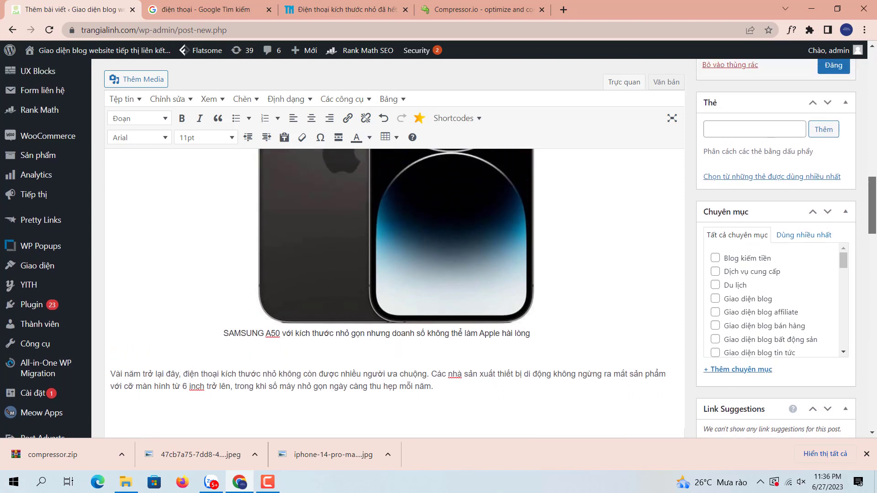
{"action": "scroll", "coordinate": [875, 201], "scroll_direction": "up", "scroll_amount": 2}
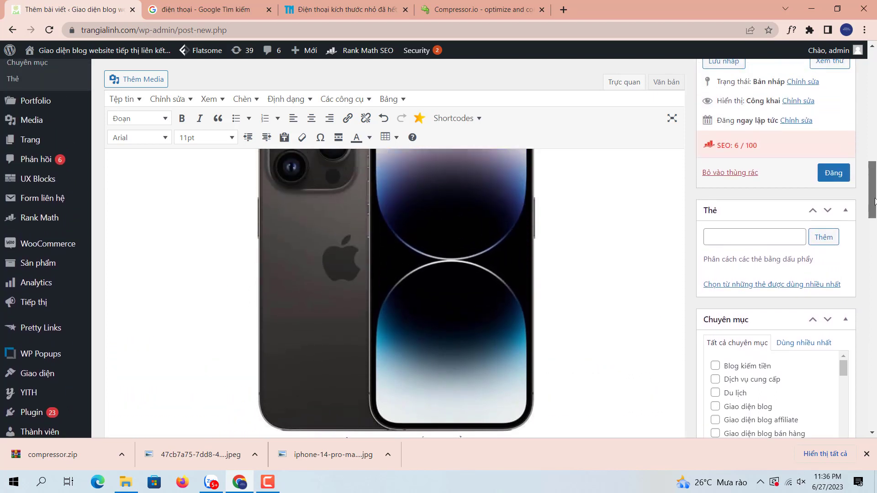
{"action": "scroll", "coordinate": [875, 201], "scroll_direction": "up", "scroll_amount": 1}
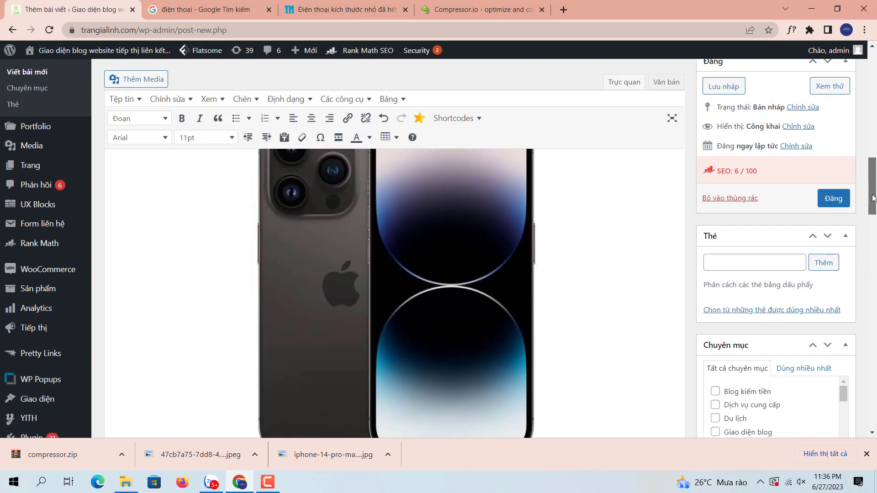
{"action": "scroll", "coordinate": [872, 198], "scroll_direction": "down", "scroll_amount": 5}
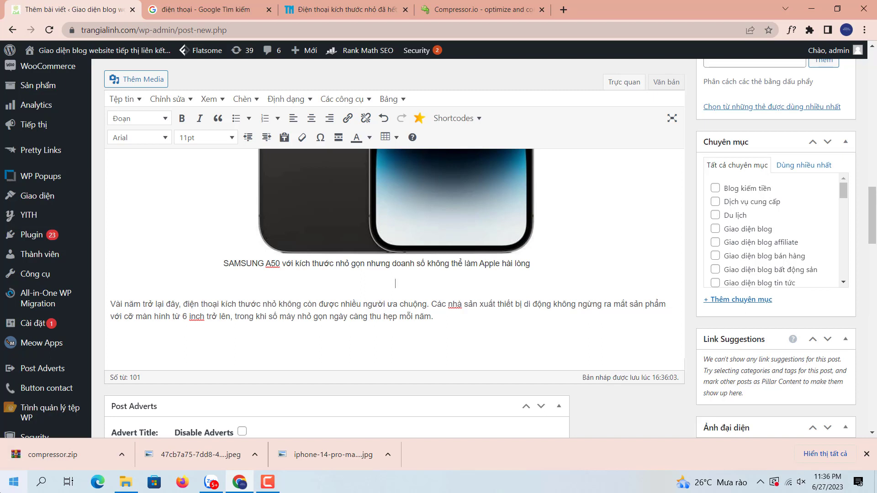
{"action": "left_click_drag", "start_coordinate": [874, 215], "coordinate": [875, 213]}
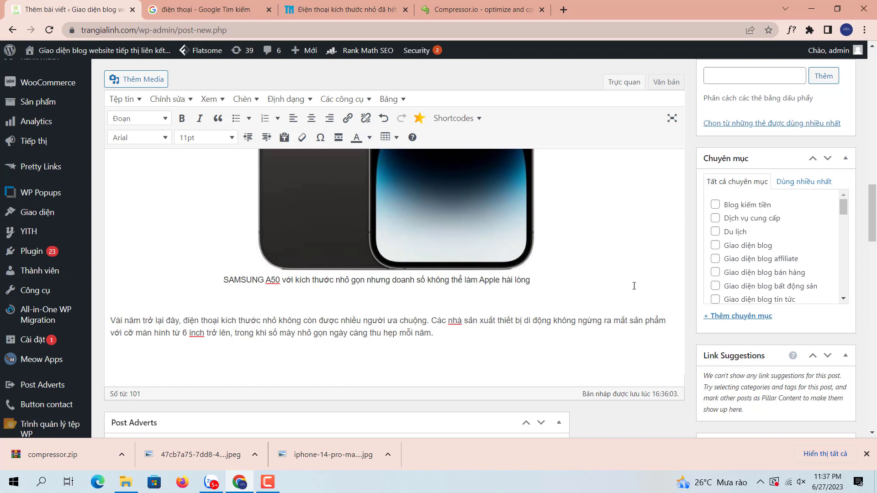
Add a new centre-aligned blank paragraph after the post's last paragraph of text
{"action": "scroll", "coordinate": [509, 318], "scroll_direction": "down", "scroll_amount": 1}
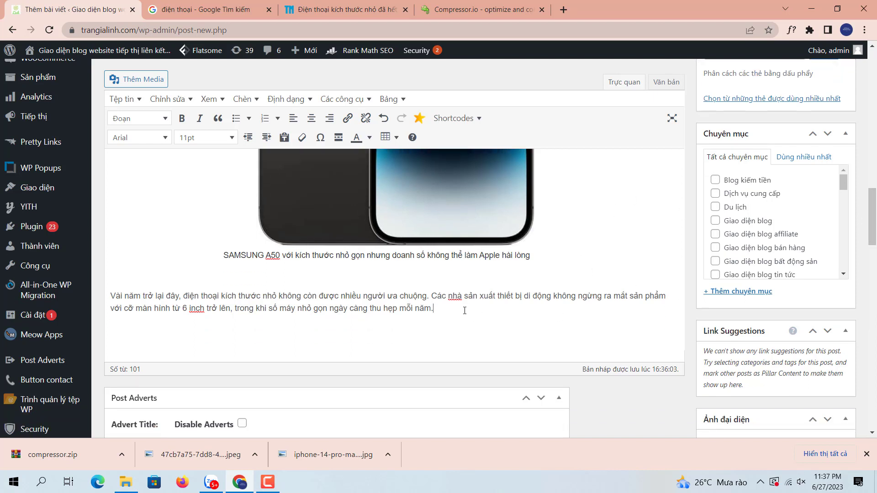
{"action": "key", "text": "Return"}
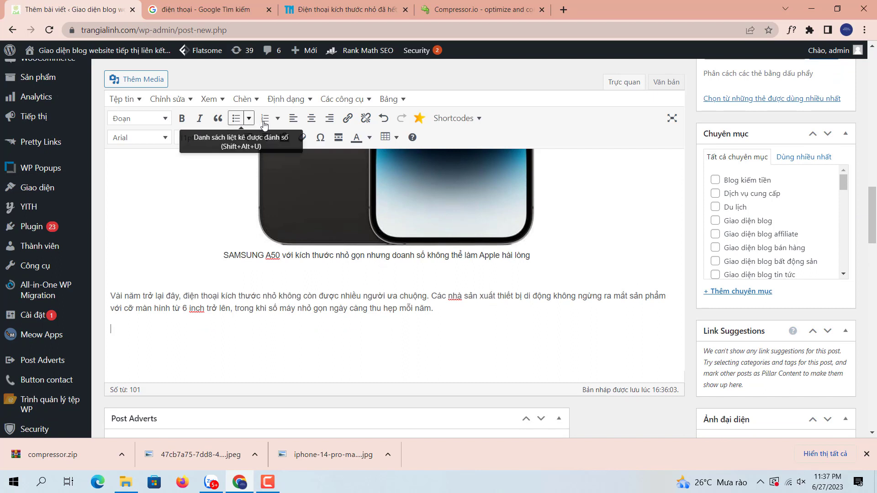
{"action": "left_click", "coordinate": [311, 118]}
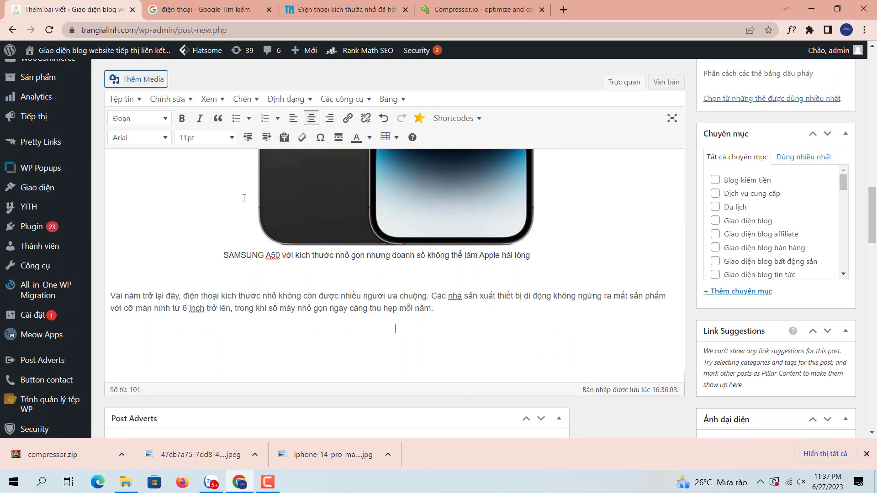
Search the media library for "ĐIỆN THOẠI", check the black phone image and the file upload option, and close the library
{"action": "left_click", "coordinate": [143, 80]}
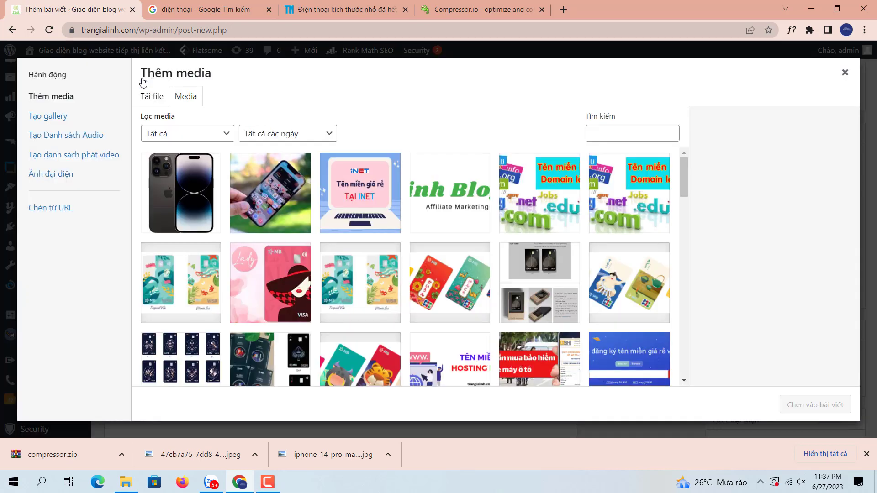
{"action": "left_click", "coordinate": [605, 134]}
{"action": "type", "text": "ĐIỆN THOẠI"}
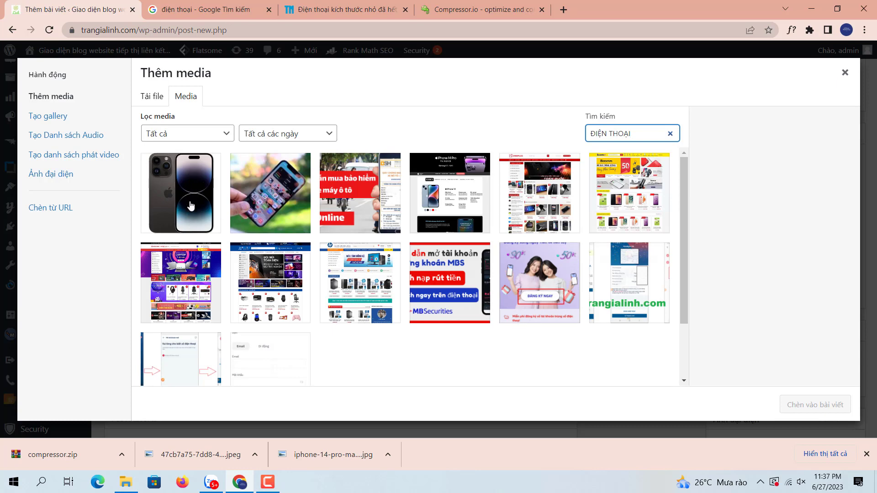
{"action": "left_click", "coordinate": [196, 203]}
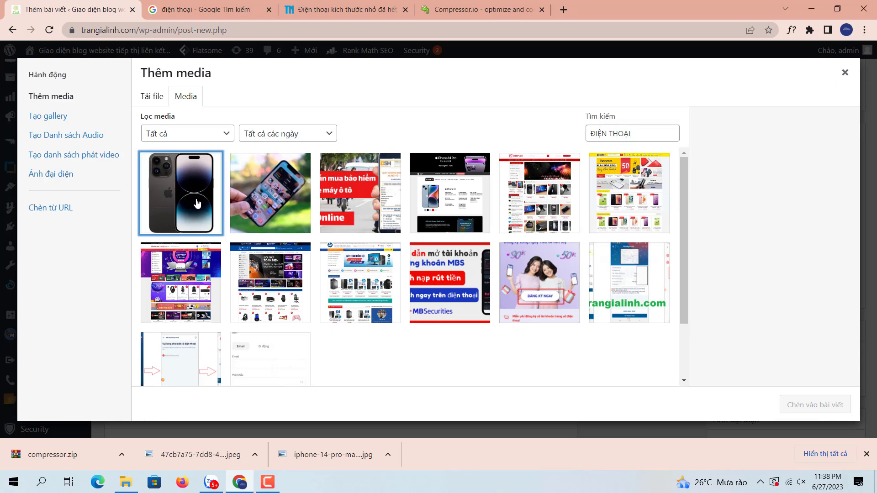
{"action": "left_click", "coordinate": [161, 101]}
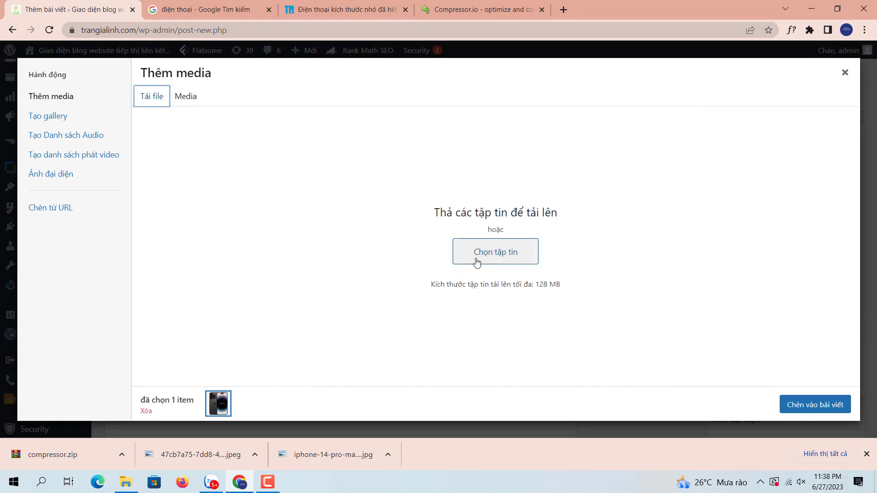
{"action": "left_click", "coordinate": [845, 73]}
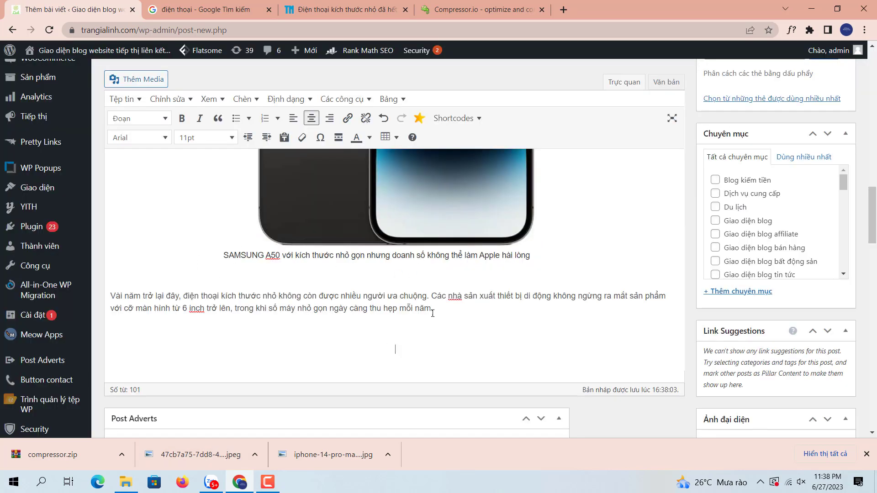
Select the hand-held phone image dien-thoai-sam-sung-a50-Copy.jpeg in the media library and insert it at the end of the post
{"action": "left_click", "coordinate": [140, 80]}
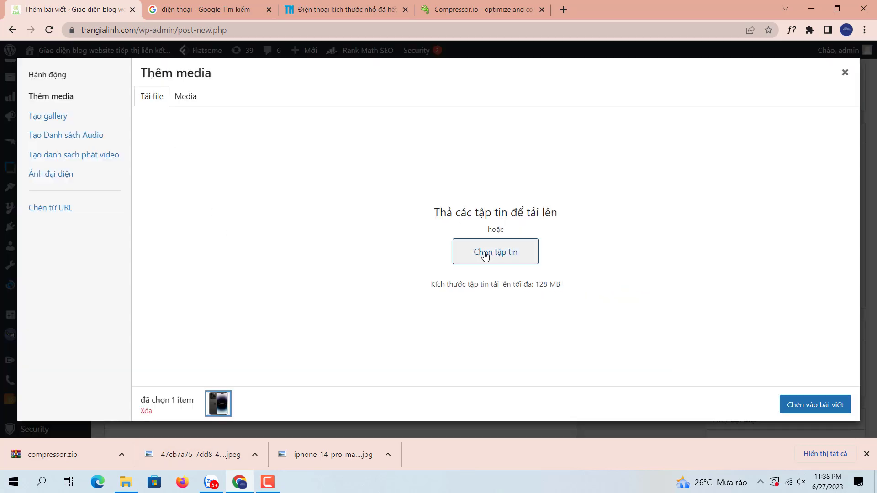
{"action": "left_click", "coordinate": [187, 102]}
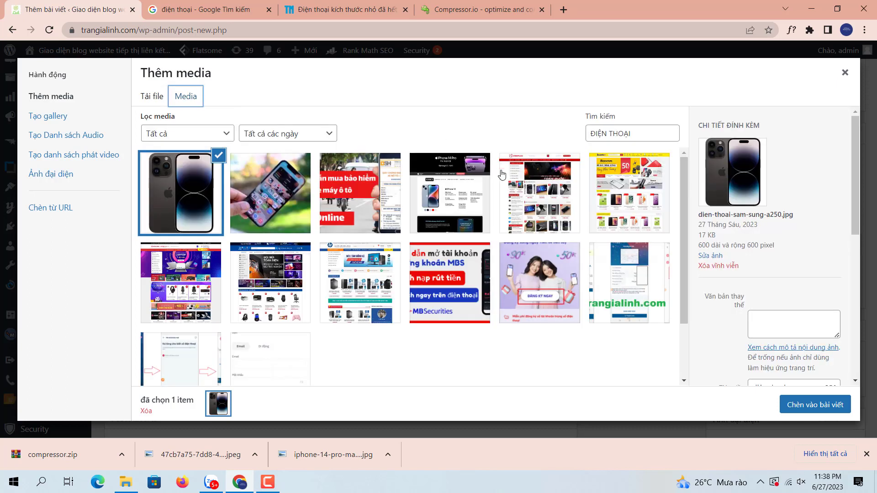
{"action": "left_click_drag", "start_coordinate": [644, 135], "coordinate": [592, 132]}
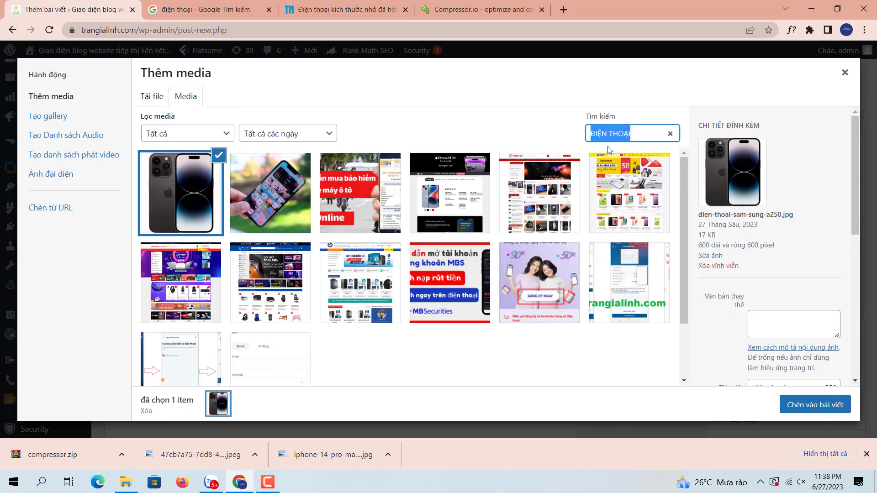
{"action": "left_click", "coordinate": [623, 132]}
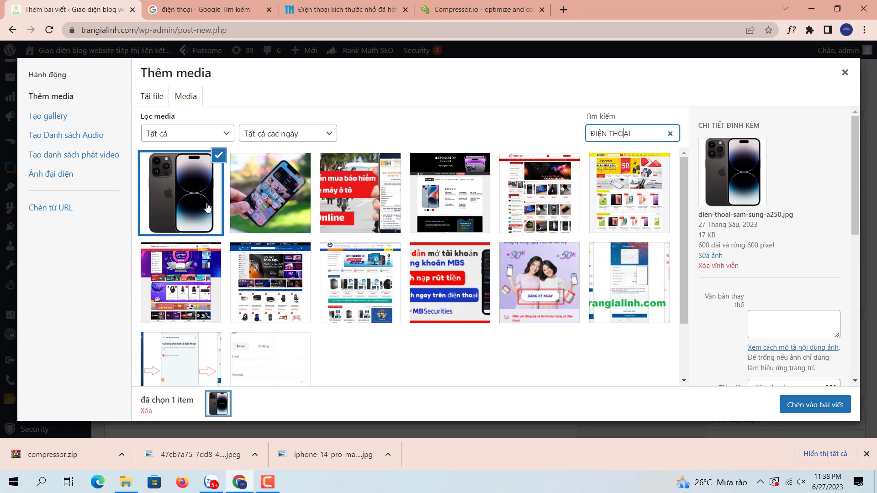
{"action": "left_click", "coordinate": [300, 198]}
{"action": "left_click", "coordinate": [216, 179]}
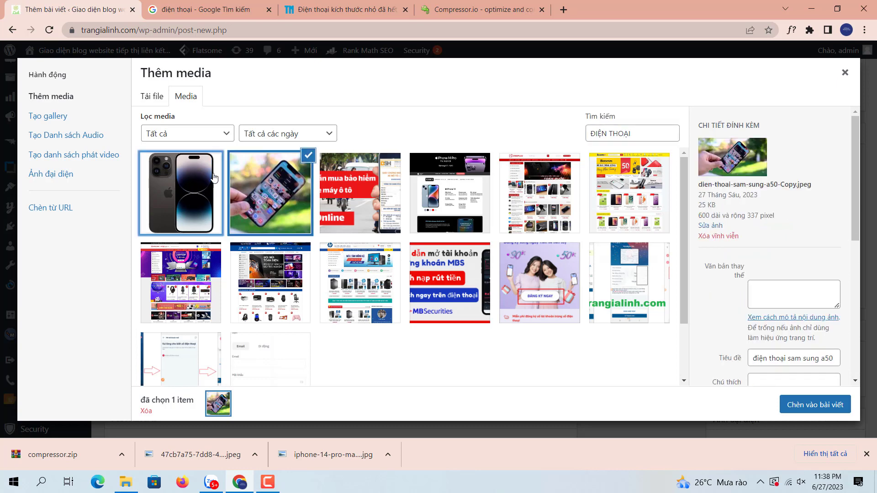
{"action": "left_click", "coordinate": [283, 183]}
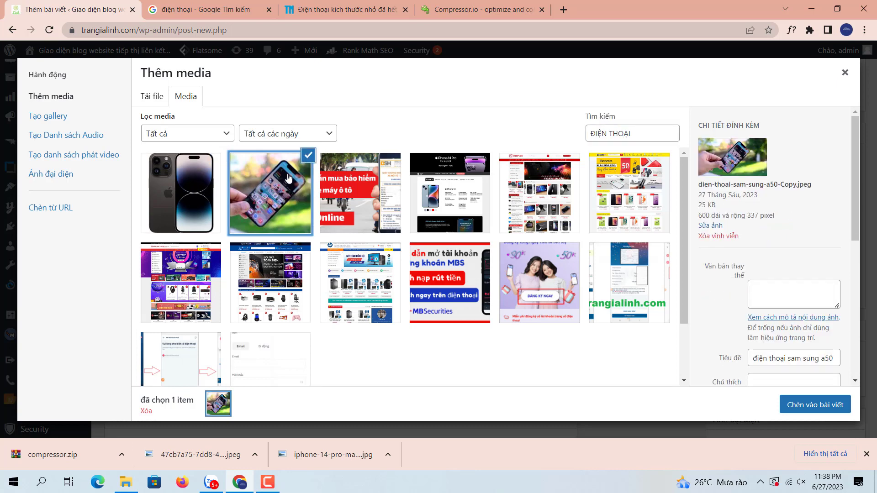
{"action": "left_click", "coordinate": [823, 406]}
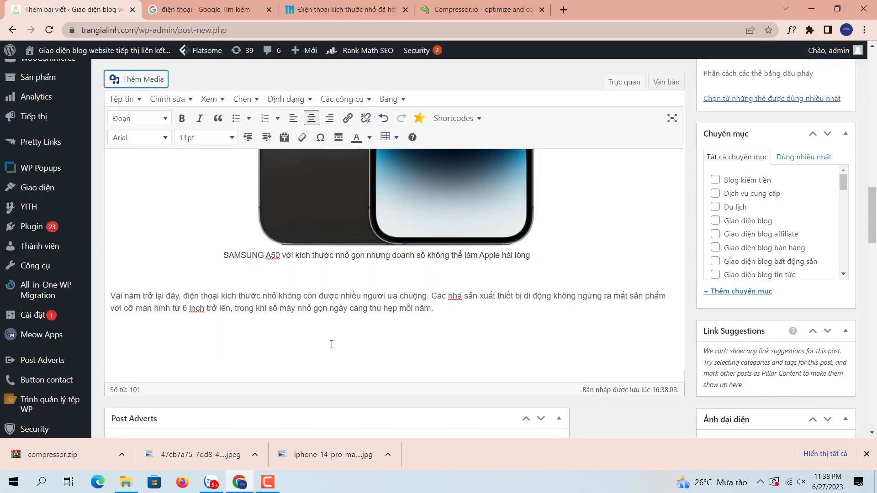
Open the details of the hand-held phone image at the post's end and set its alternative text to "điện thoại sam sung a50"
{"action": "scroll", "coordinate": [393, 327], "scroll_direction": "down", "scroll_amount": 3}
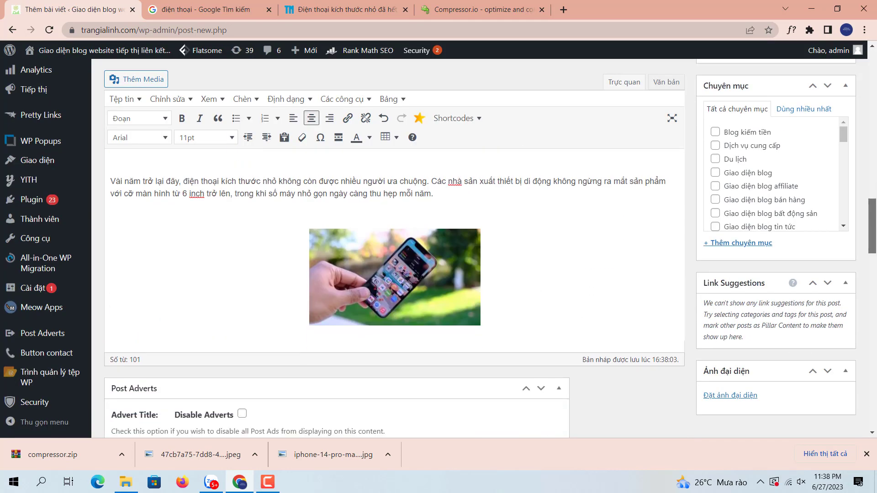
{"action": "left_click", "coordinate": [420, 237]}
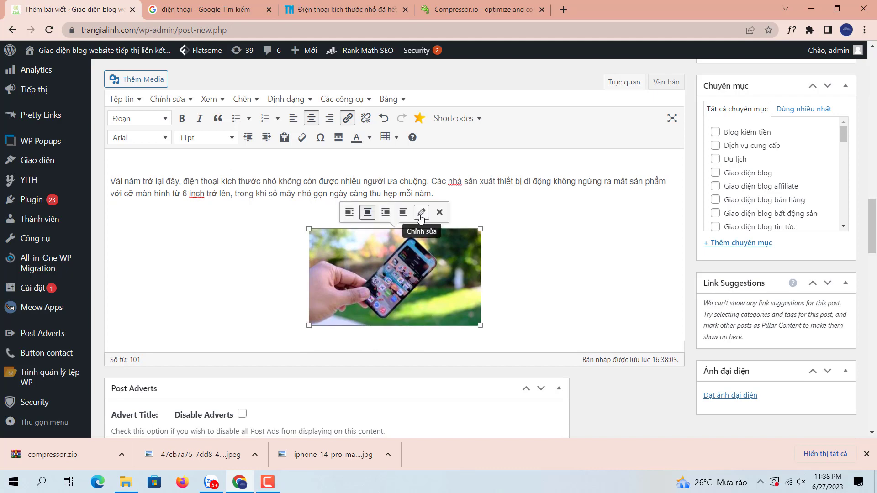
{"action": "left_click", "coordinate": [421, 215]}
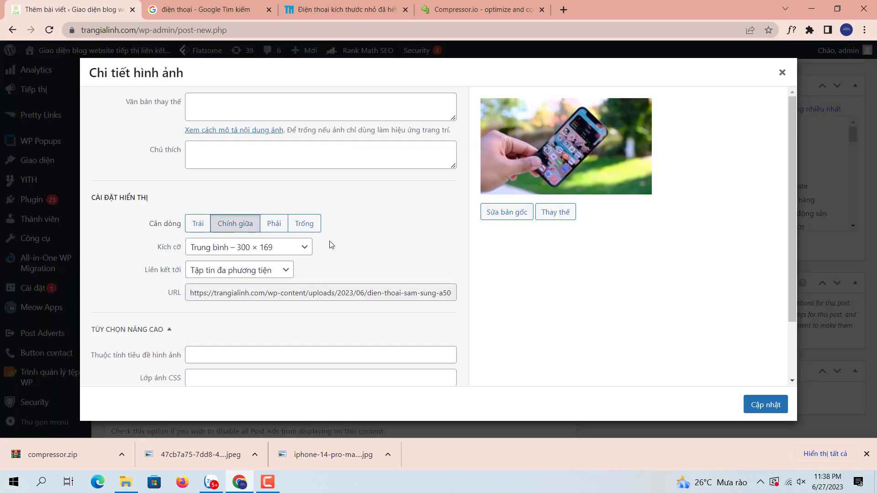
{"action": "left_click", "coordinate": [782, 72]}
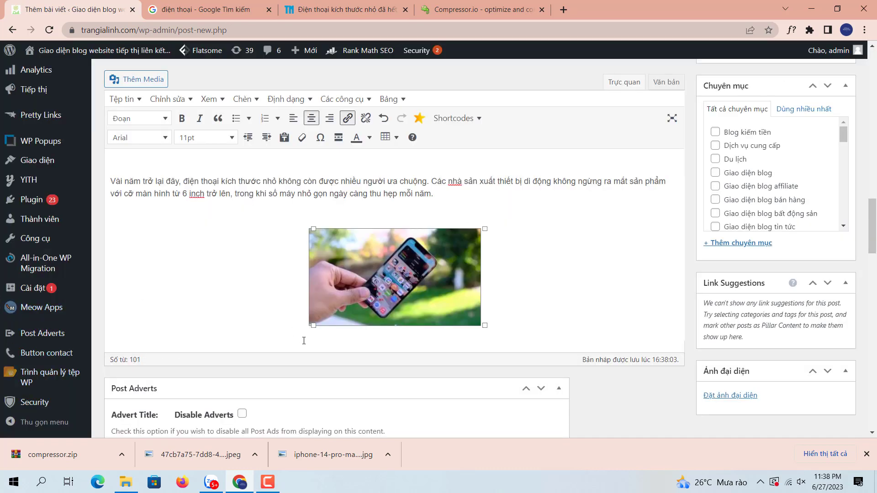
{"action": "left_click", "coordinate": [422, 214]}
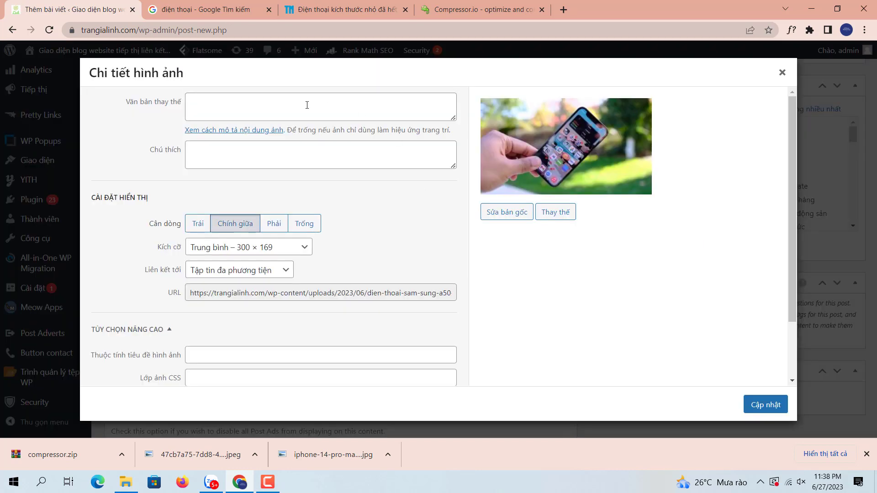
{"action": "left_click", "coordinate": [206, 105]}
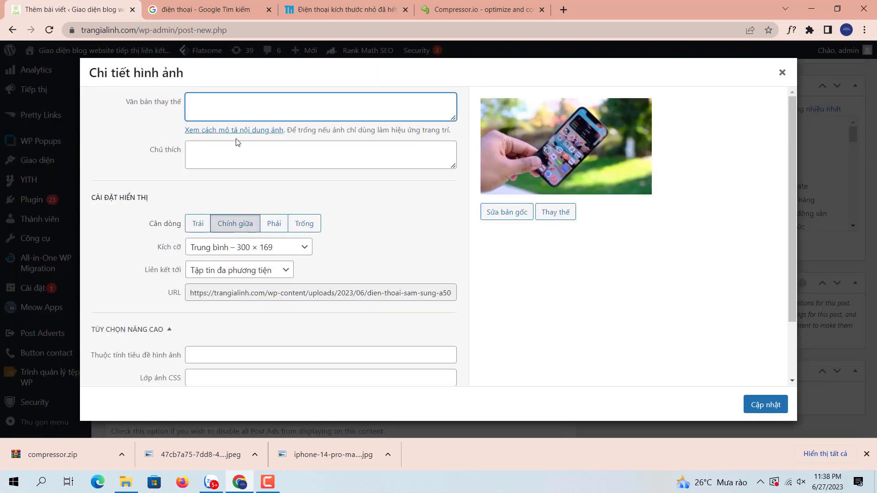
{"action": "type", "text": "điện thoại sam sung a50"}
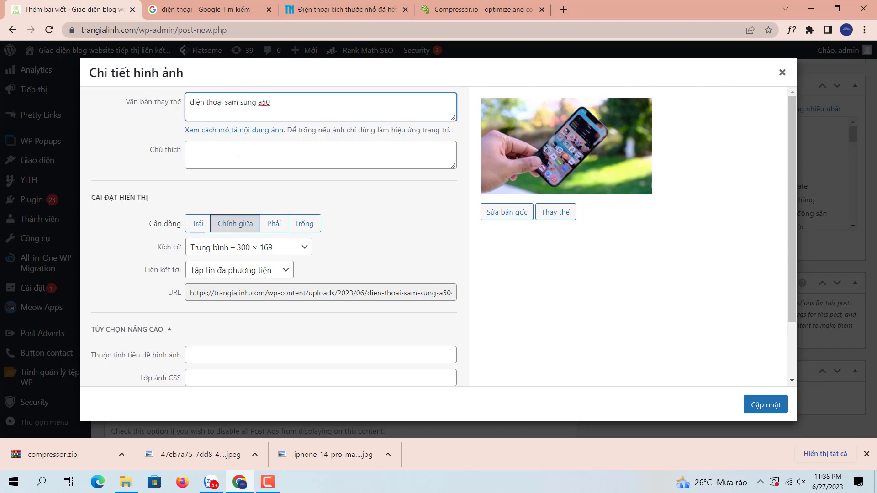
Set the image caption to "điện thoại sam sung a50" and copy that text
{"action": "left_click", "coordinate": [238, 153]}
{"action": "type", "text": "điện thoại sam sung a50"}
{"action": "key", "text": "ctrl+a"}
{"action": "key", "text": "ctrl+c"}
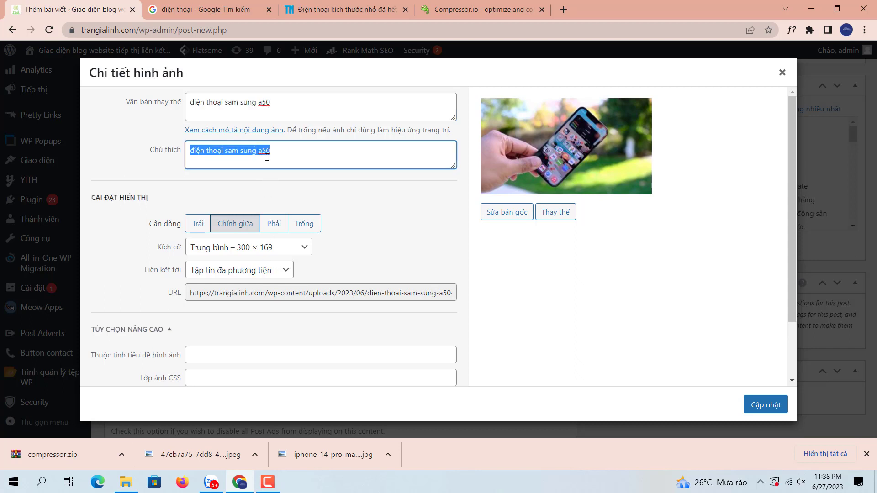
{"action": "left_click", "coordinate": [191, 146]}
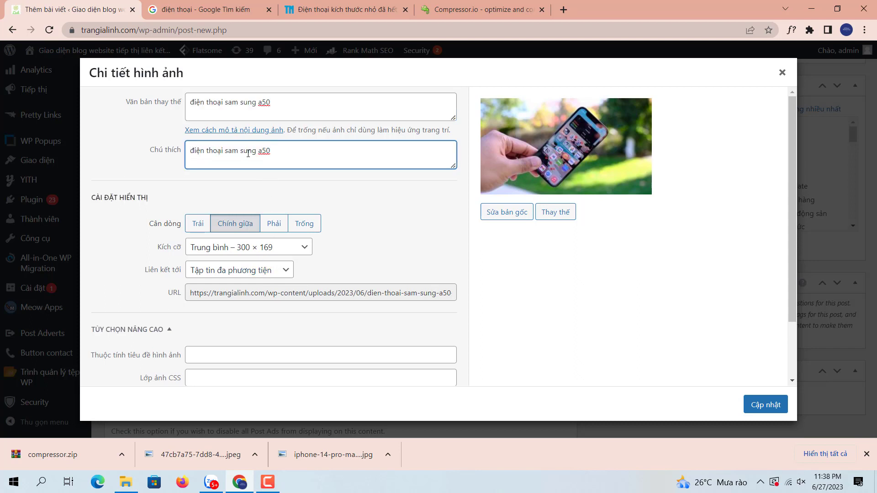
Paste the caption text "điện thoại sam sung a50" into the image's title attribute and its "Đường dẫn" link field
{"action": "left_click", "coordinate": [237, 360]}
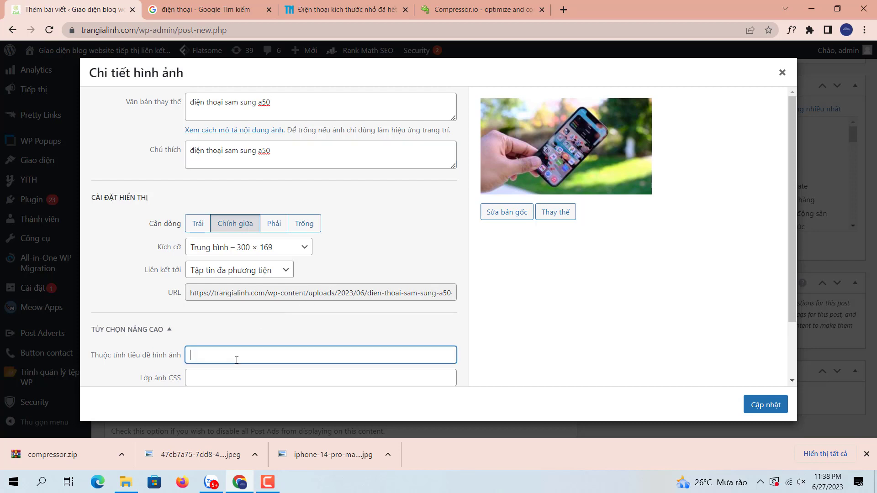
{"action": "key", "text": "ctrl+v"}
{"action": "scroll", "coordinate": [796, 237], "scroll_direction": "down", "scroll_amount": 2}
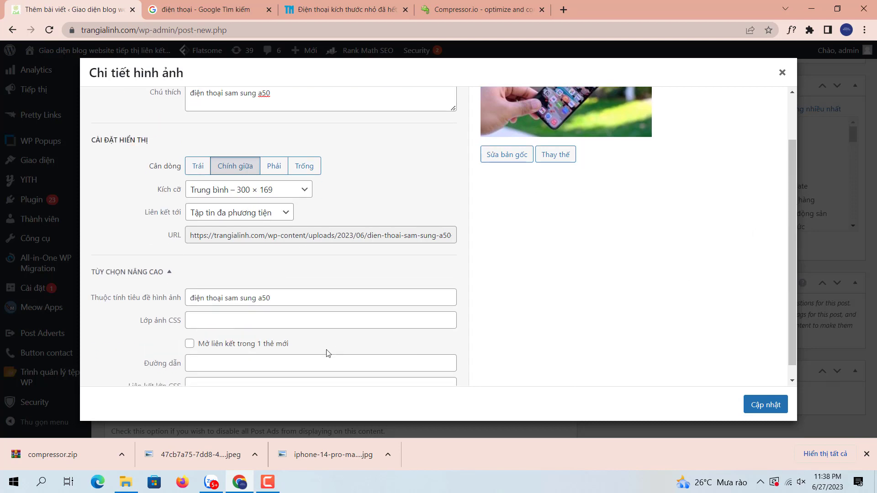
{"action": "left_click", "coordinate": [274, 364]}
{"action": "key", "text": "ctrl+v"}
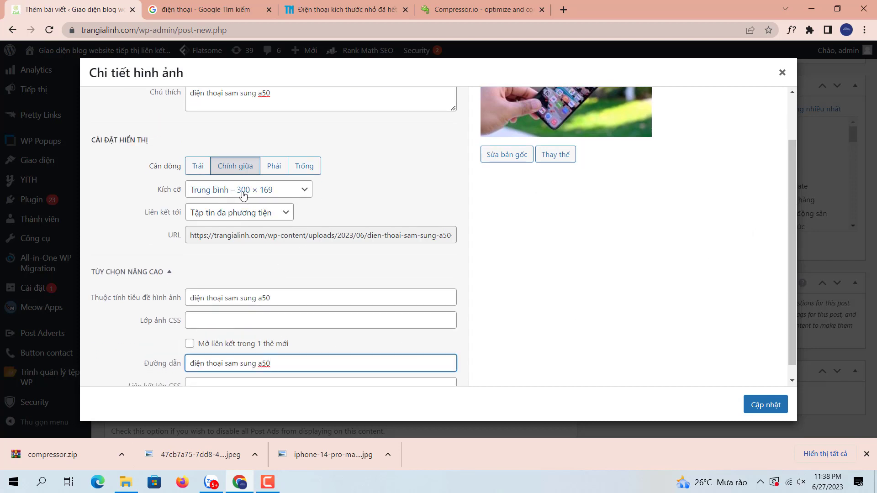
Set the image size to full size, 600 × 337, and apply the image details
{"action": "left_click", "coordinate": [267, 191]}
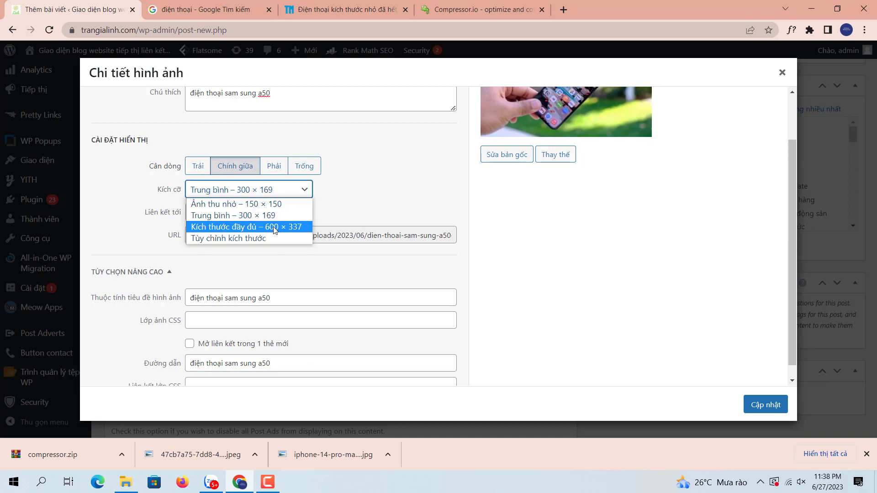
{"action": "left_click", "coordinate": [277, 226]}
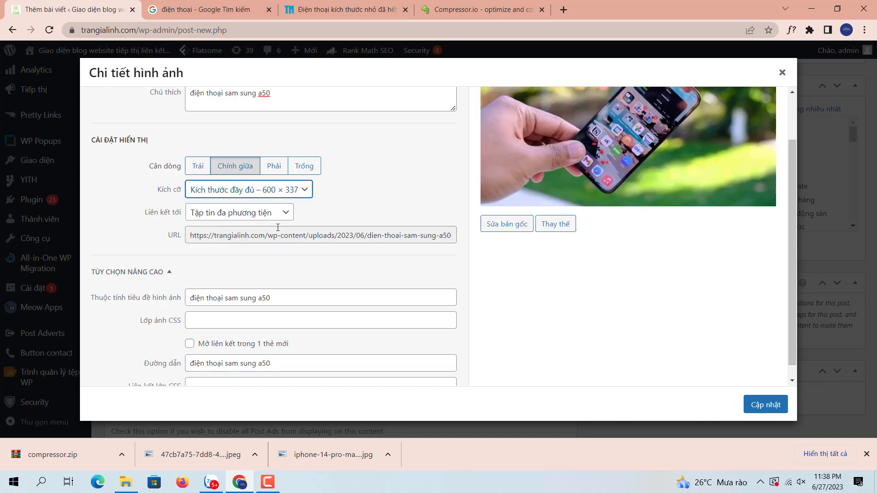
{"action": "left_click", "coordinate": [758, 411]}
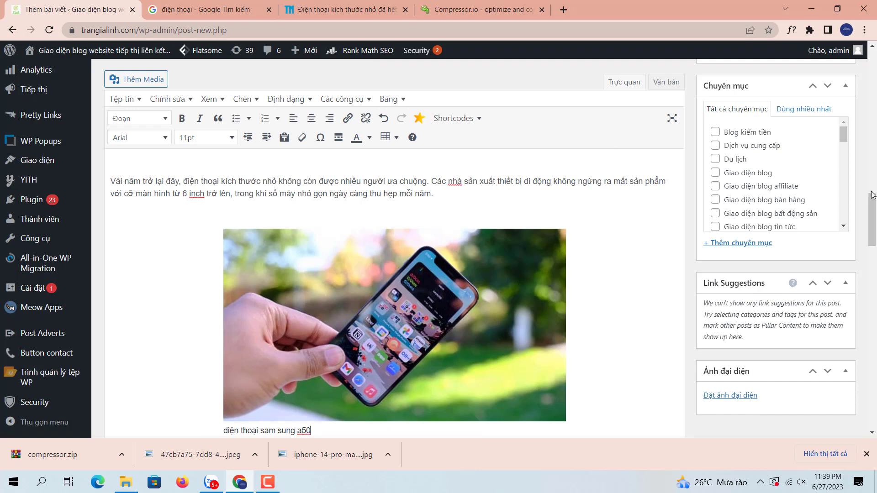
Review the inserted images in the editor and publish the post
{"action": "scroll", "coordinate": [873, 201], "scroll_direction": "down", "scroll_amount": 3}
{"action": "scroll", "coordinate": [873, 215], "scroll_direction": "up", "scroll_amount": 5}
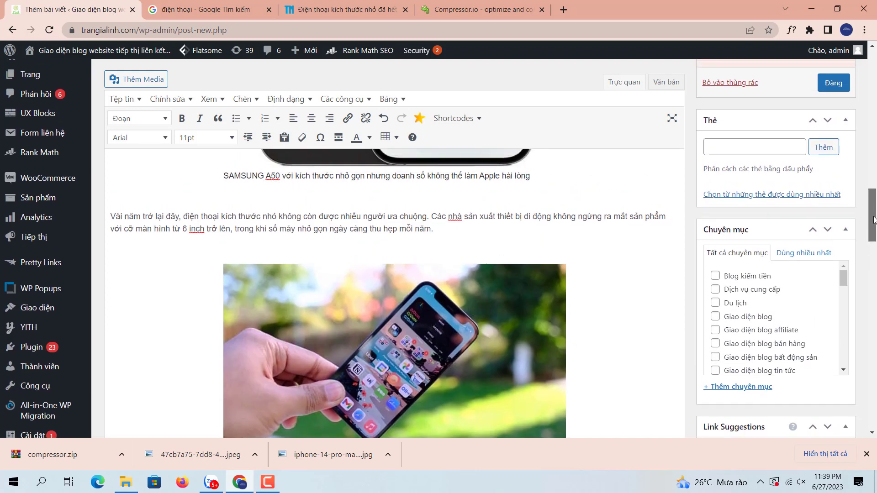
{"action": "left_click_drag", "start_coordinate": [871, 220], "coordinate": [867, 177]}
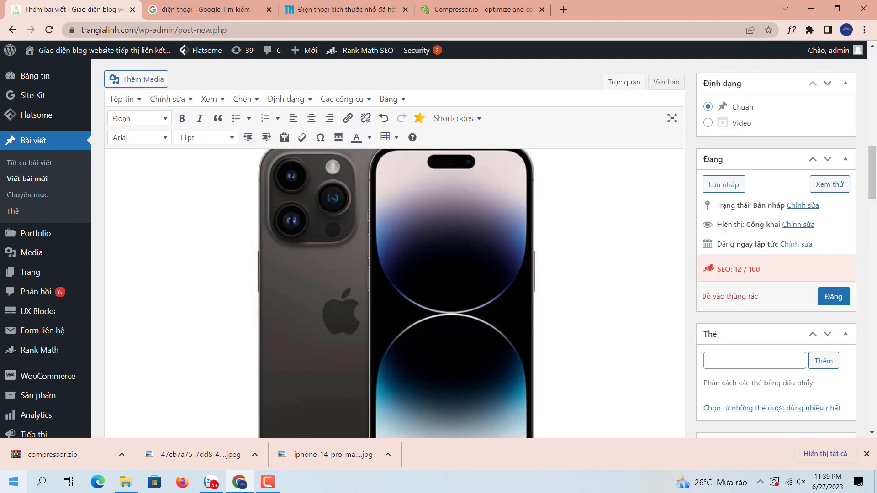
{"action": "left_click", "coordinate": [834, 298]}
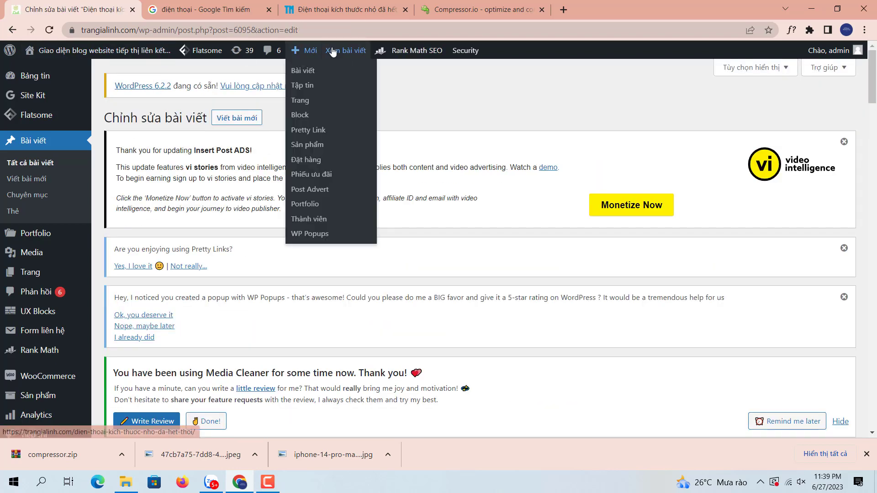
Open the published post in a new browser tab and view it on the site
{"action": "right_click", "coordinate": [332, 49]}
{"action": "left_click", "coordinate": [352, 62]}
{"action": "left_click", "coordinate": [224, 6]}
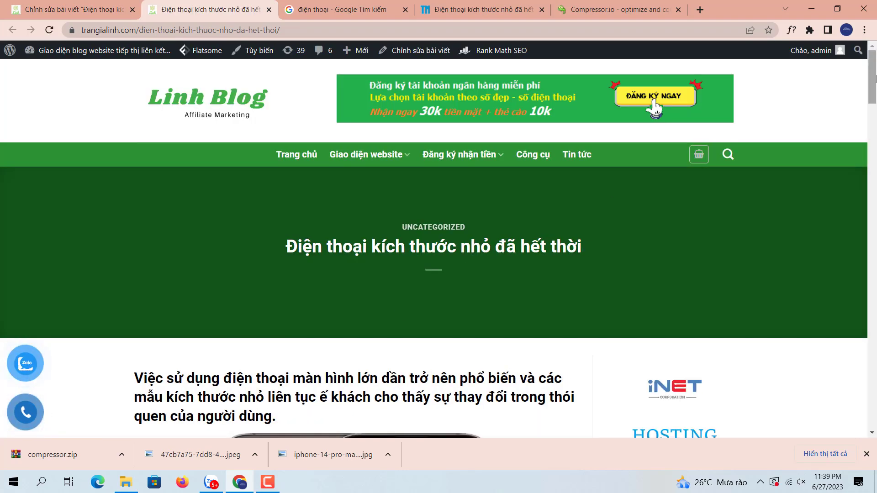
{"action": "left_click_drag", "start_coordinate": [875, 79], "coordinate": [873, 59]}
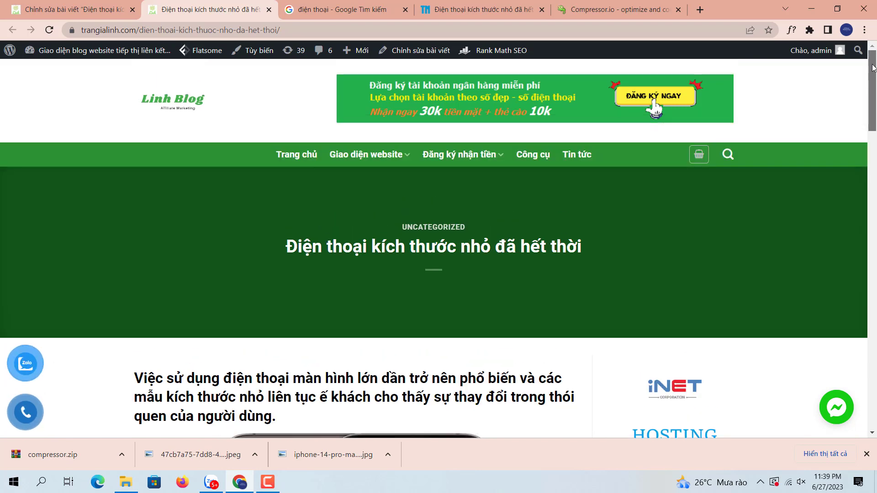
Move the post "Điện thoại kích thước nhỏ đã hết thời" to the trash from the list of all posts
{"action": "left_click", "coordinate": [76, 10]}
{"action": "left_click", "coordinate": [67, 165]}
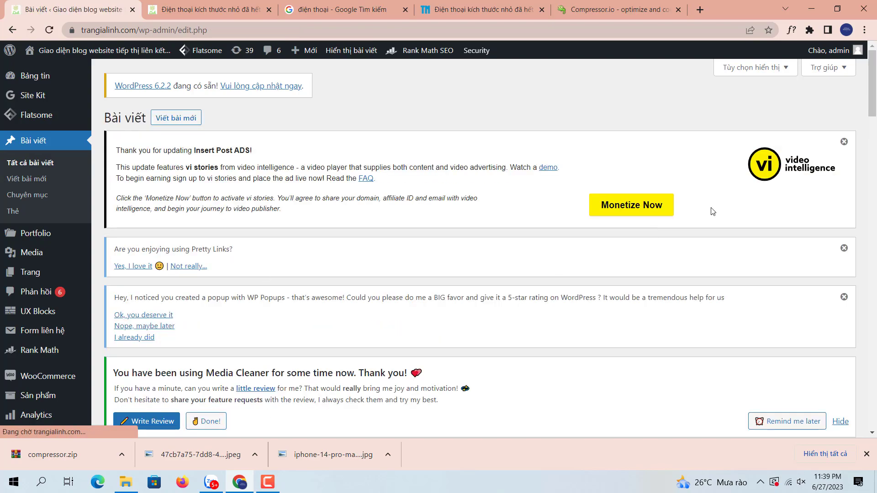
{"action": "left_click_drag", "start_coordinate": [873, 111], "coordinate": [875, 185]}
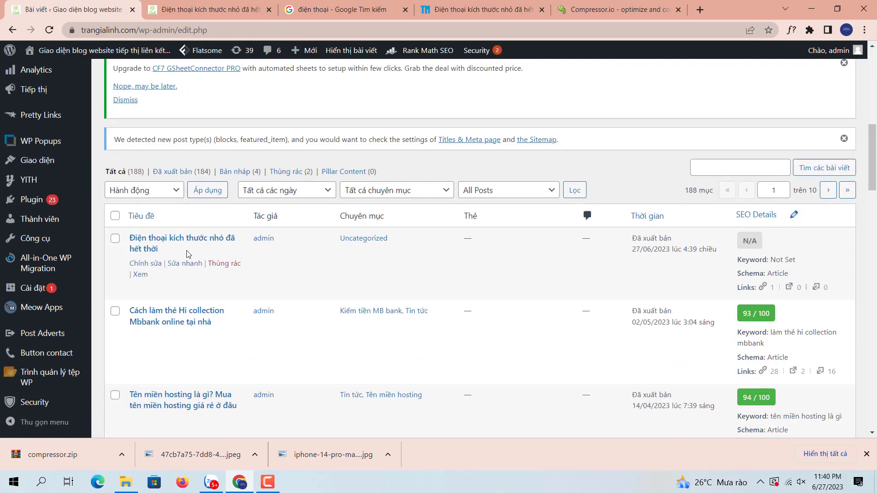
{"action": "left_click", "coordinate": [115, 240]}
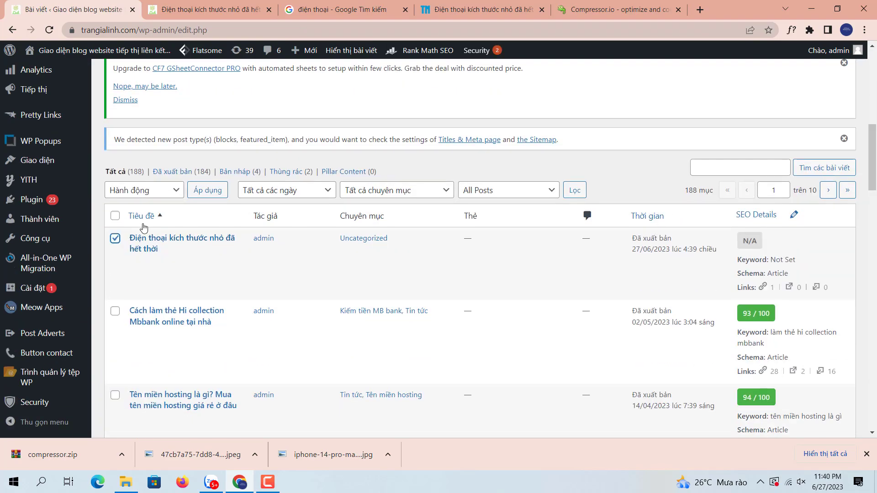
{"action": "left_click", "coordinate": [153, 192]}
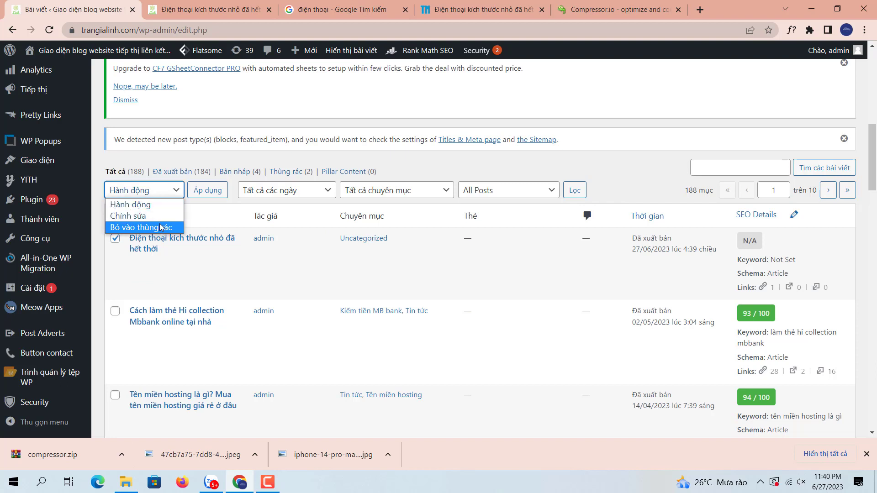
{"action": "left_click", "coordinate": [158, 227]}
{"action": "left_click", "coordinate": [203, 195]}
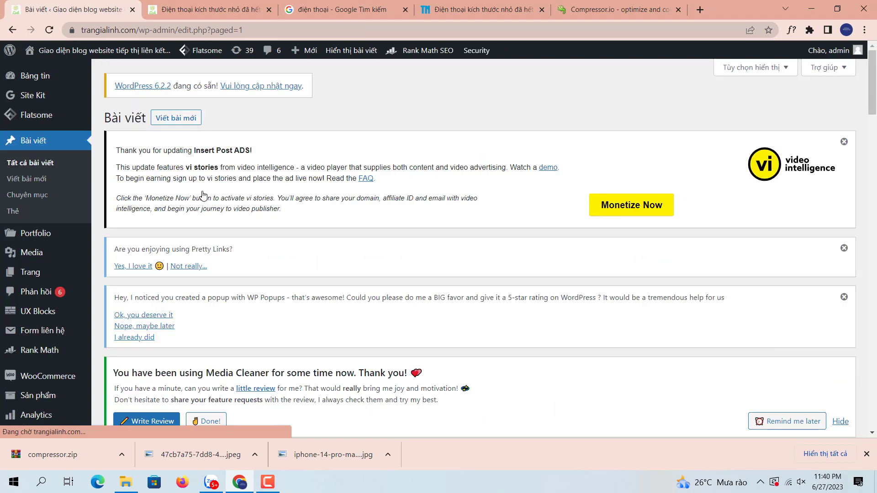
{"action": "scroll", "coordinate": [204, 196], "scroll_direction": "down", "scroll_amount": 5}
{"action": "mouse_move", "coordinate": [872, 130]}
{"action": "left_mouse_down"}
{"action": "mouse_move", "coordinate": [872, 155]}
{"action": "mouse_move", "coordinate": [871, 129]}
{"action": "mouse_move", "coordinate": [872, 140]}
{"action": "left_mouse_up"}
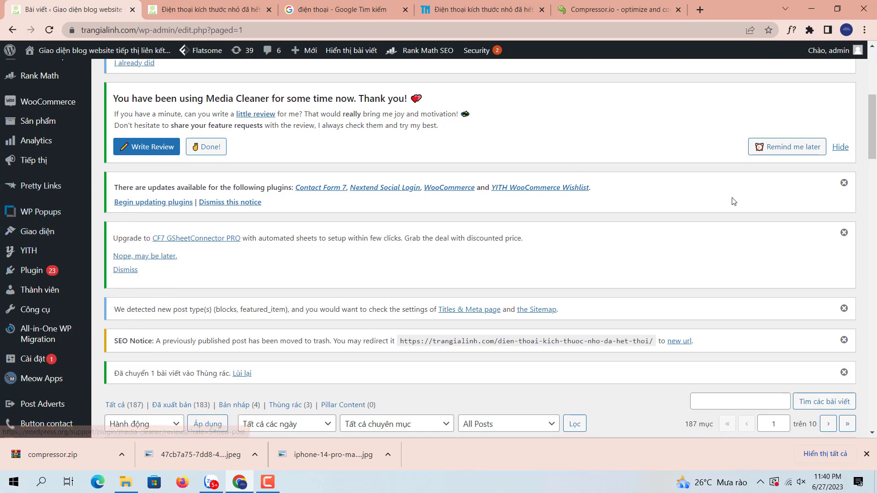
Open the site's media library and check the two phone images in the grid
{"action": "scroll", "coordinate": [457, 228], "scroll_direction": "up", "scroll_amount": 5}
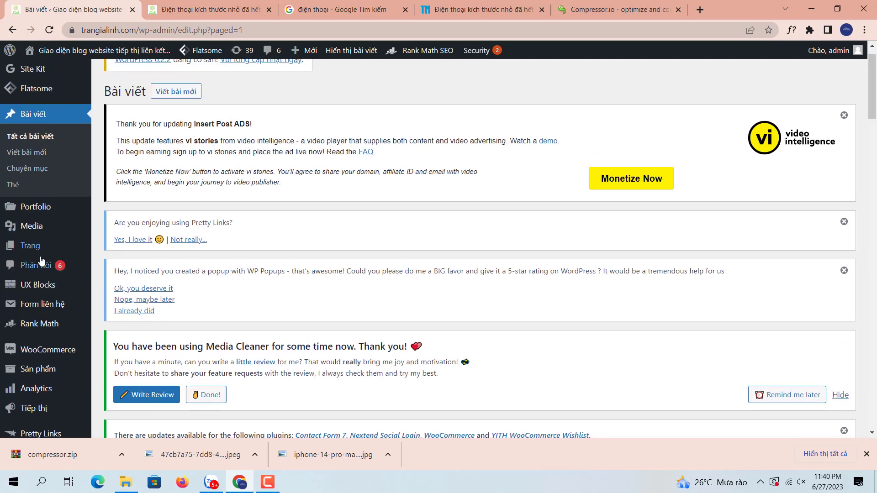
{"action": "left_click", "coordinate": [121, 227]}
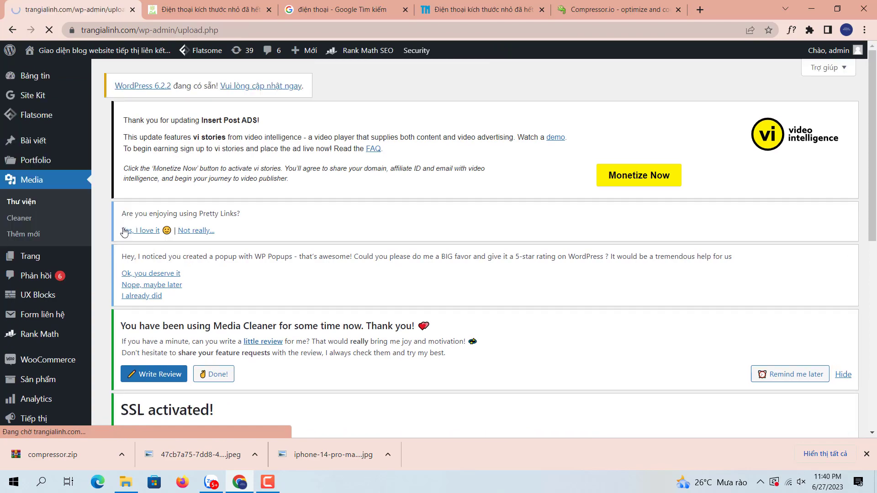
{"action": "scroll", "coordinate": [874, 278], "scroll_direction": "down", "scroll_amount": 10}
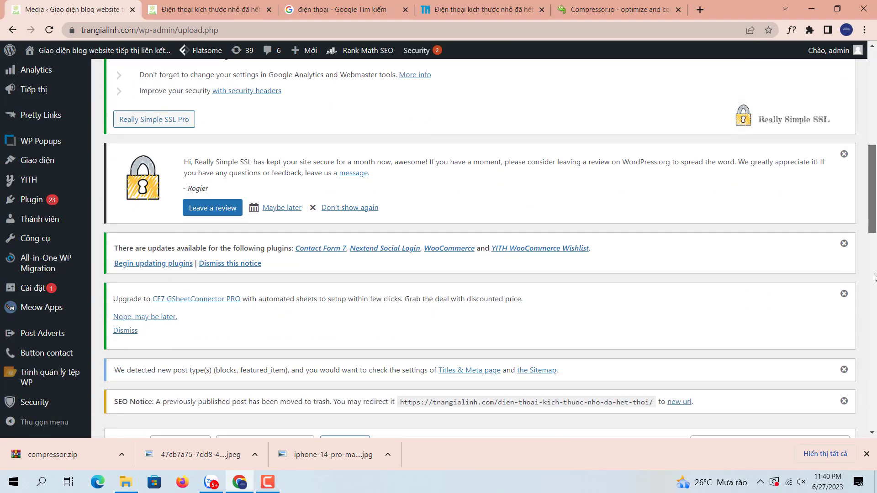
{"action": "scroll", "coordinate": [874, 278], "scroll_direction": "down", "scroll_amount": 5}
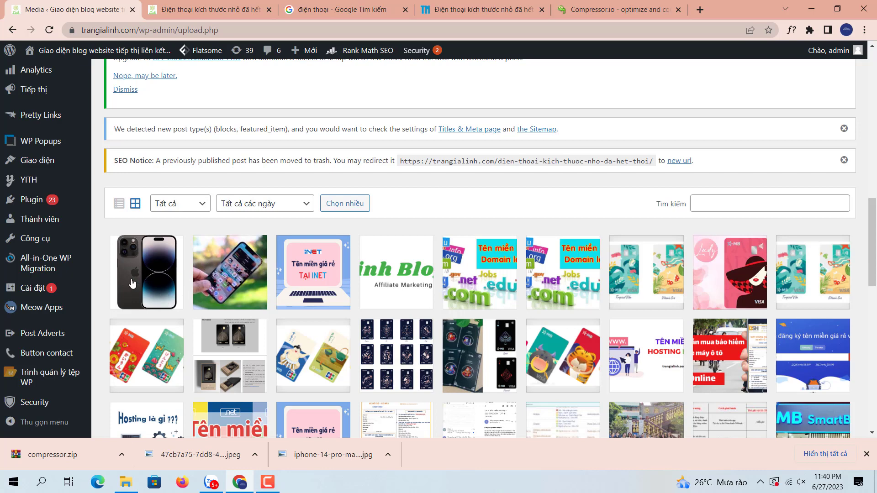
{"action": "scroll", "coordinate": [864, 256], "scroll_direction": "down", "scroll_amount": 1}
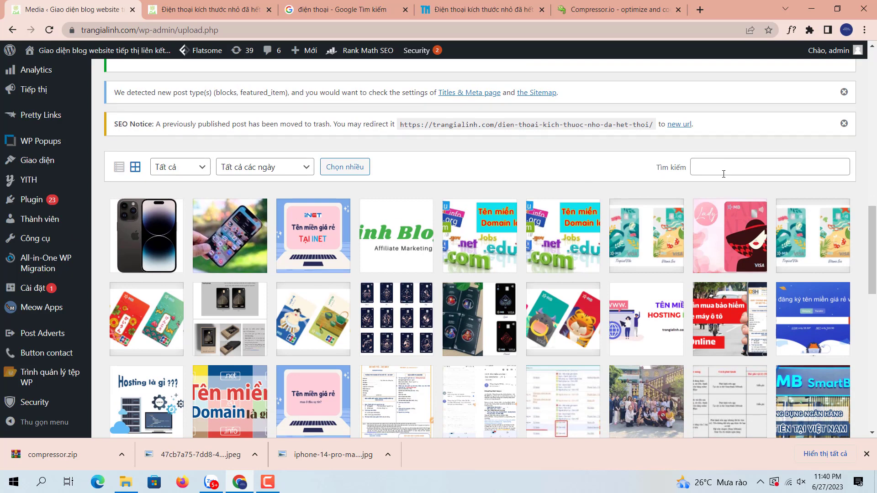
Check the media library's search option and browse the older images further down the grid
{"action": "left_click", "coordinate": [722, 171]}
{"action": "left_click", "coordinate": [618, 178]}
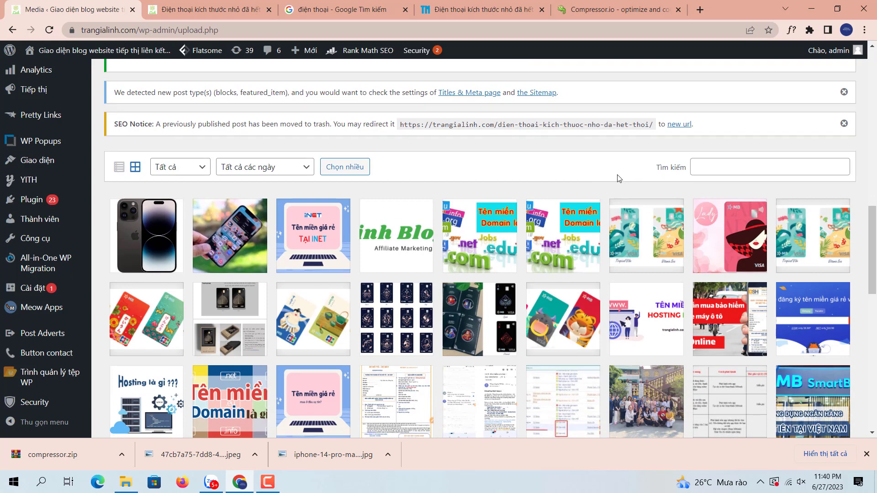
{"action": "left_click", "coordinate": [710, 167]}
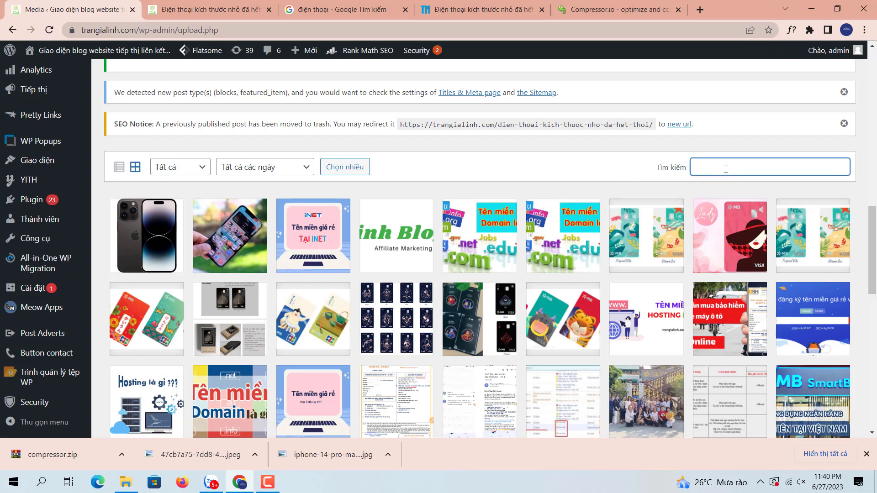
{"action": "left_click_drag", "start_coordinate": [869, 235], "coordinate": [863, 318]}
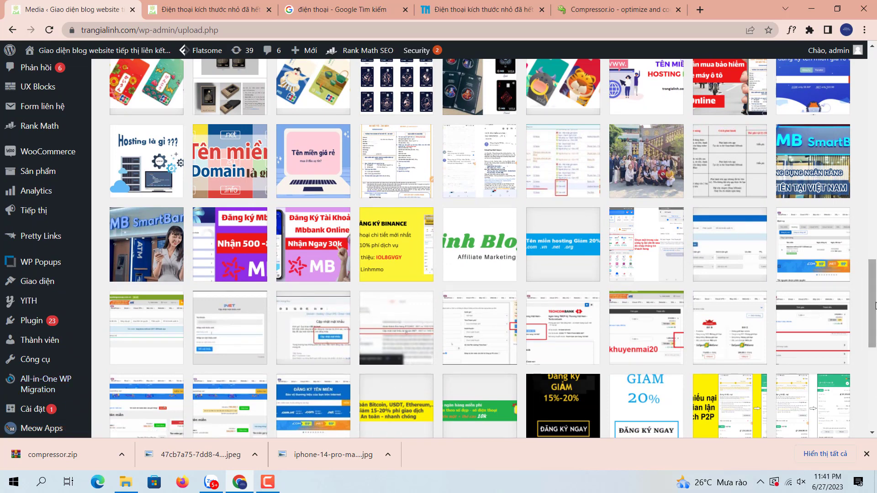
{"action": "left_click_drag", "start_coordinate": [875, 305], "coordinate": [875, 307]}
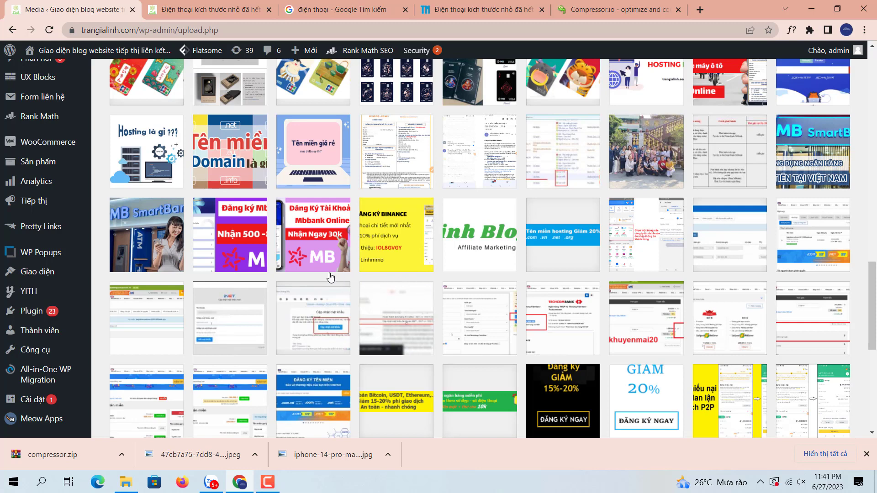
Open the page for adding new plugins and go to its plugin search
{"action": "scroll", "coordinate": [876, 276], "scroll_direction": "up", "scroll_amount": 1}
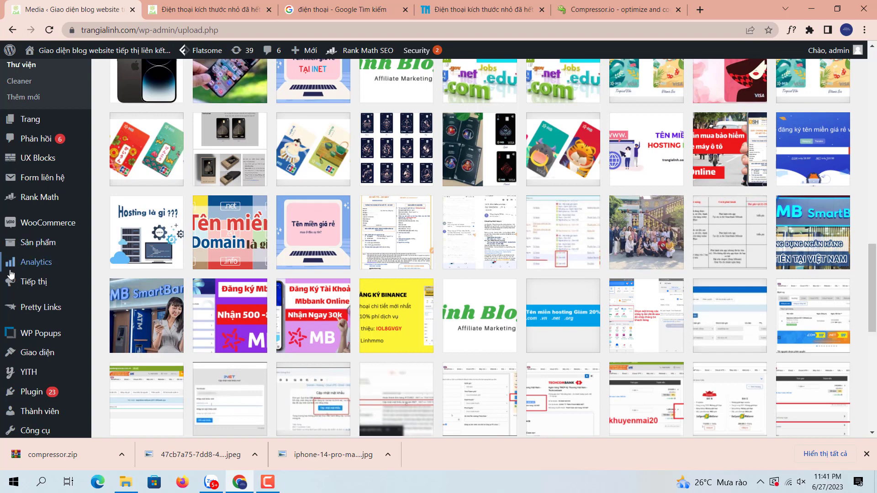
{"action": "mouse_move", "coordinate": [30, 361]}
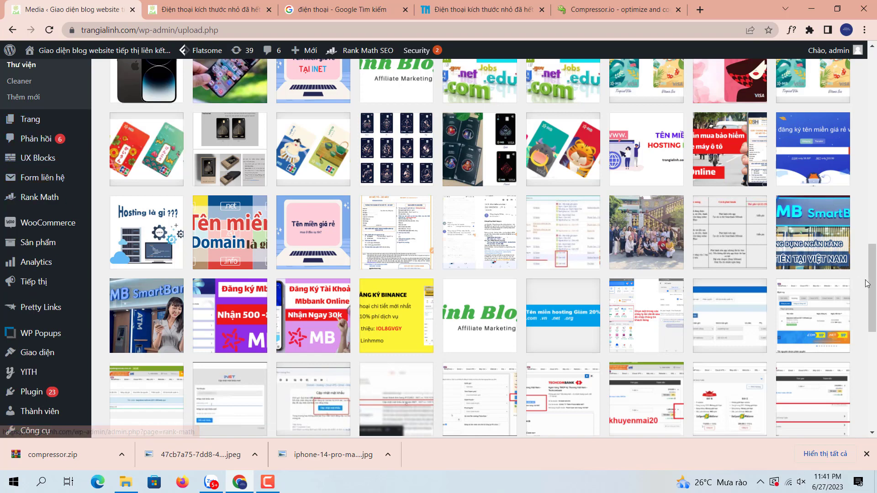
{"action": "scroll", "coordinate": [867, 283], "scroll_direction": "down", "scroll_amount": 3}
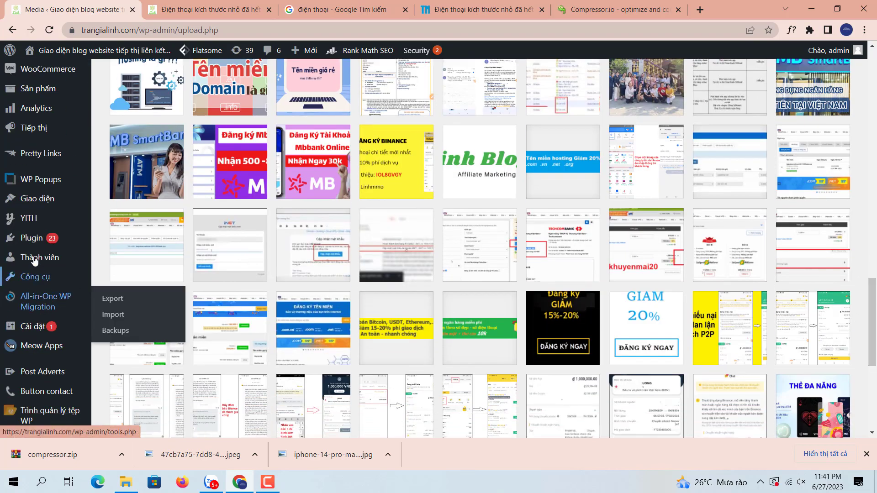
{"action": "mouse_move", "coordinate": [33, 243]}
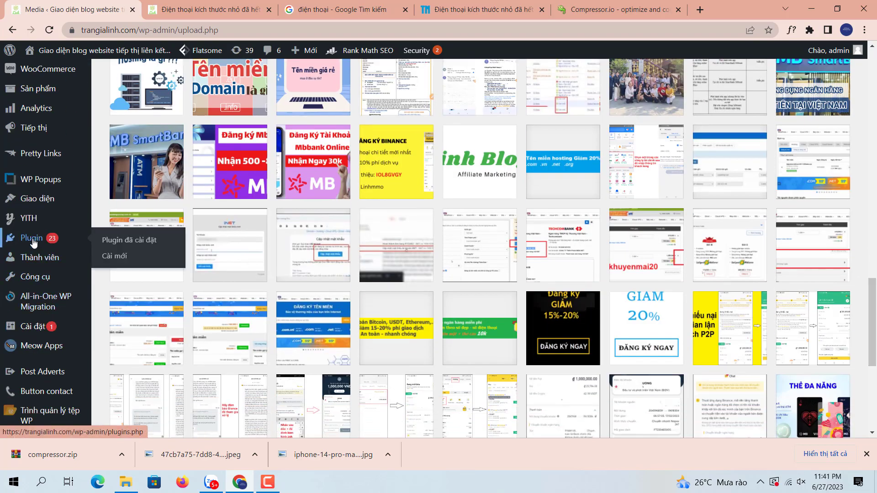
{"action": "left_click", "coordinate": [115, 261]}
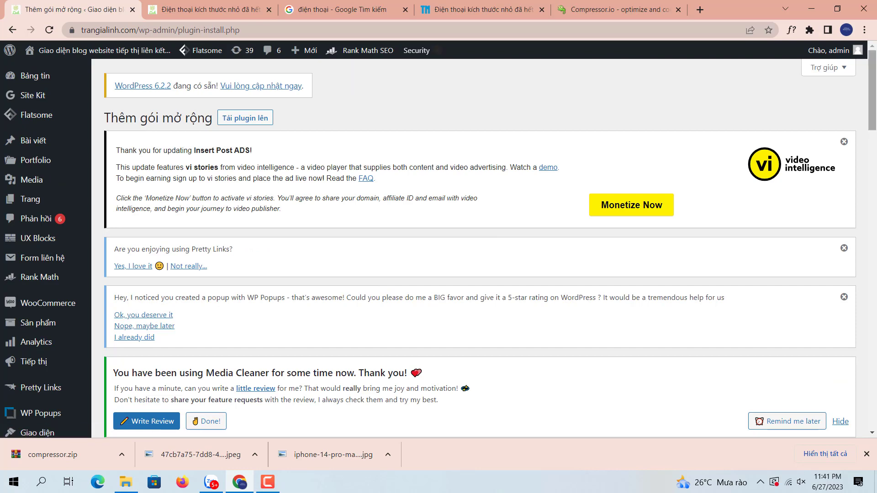
{"action": "scroll", "coordinate": [438, 249], "scroll_direction": "down", "scroll_amount": 6}
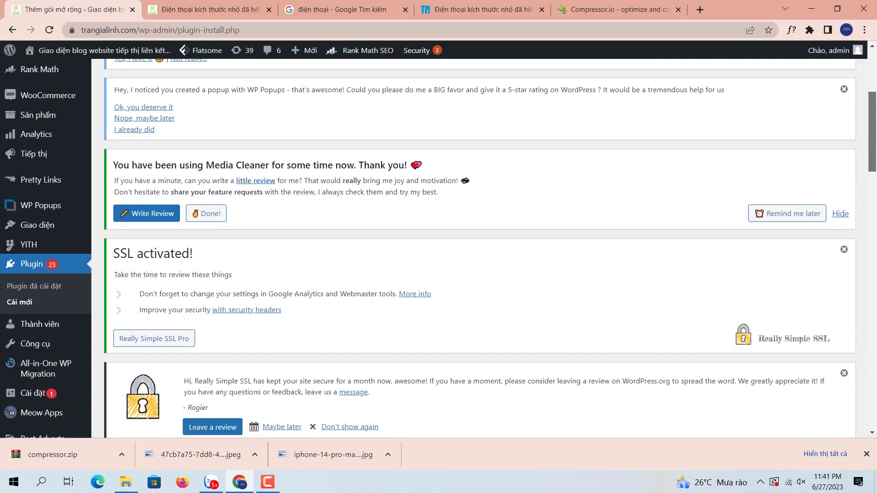
{"action": "scroll", "coordinate": [710, 189], "scroll_direction": "down", "scroll_amount": 7}
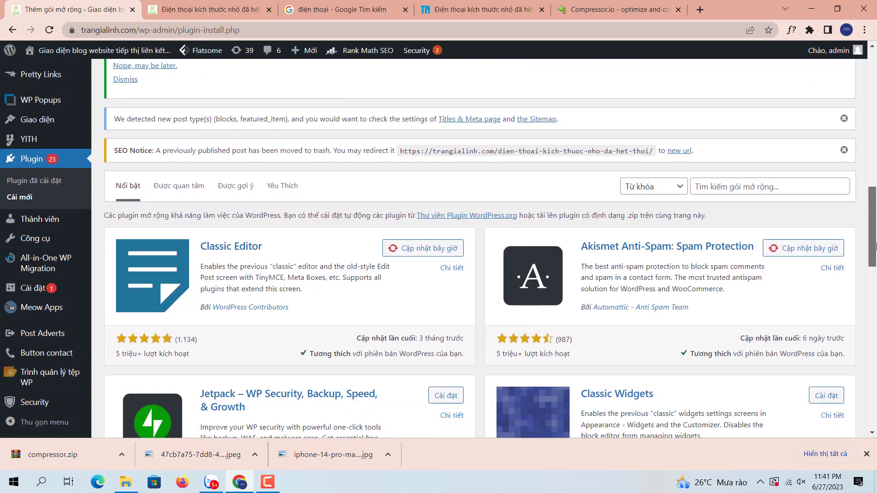
Search the plugin directory for "media cleaner" and look at the matching plugins
{"action": "left_click", "coordinate": [731, 186]}
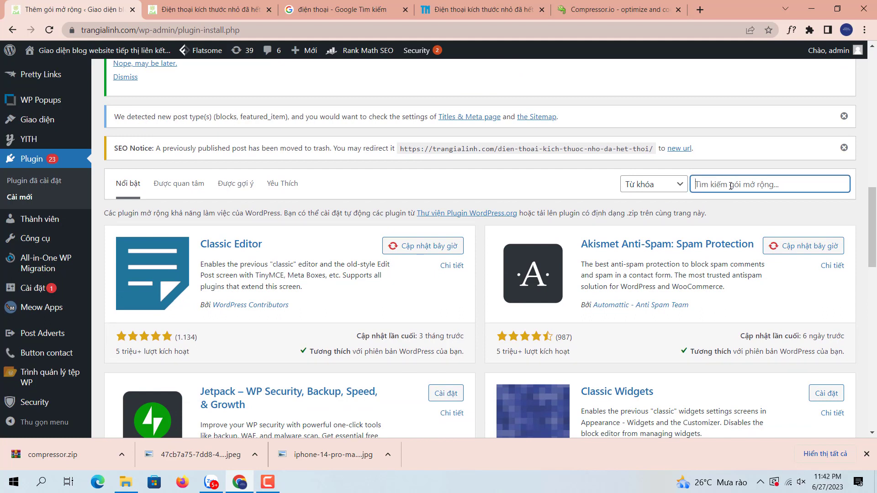
{"action": "type", "text": "M"}
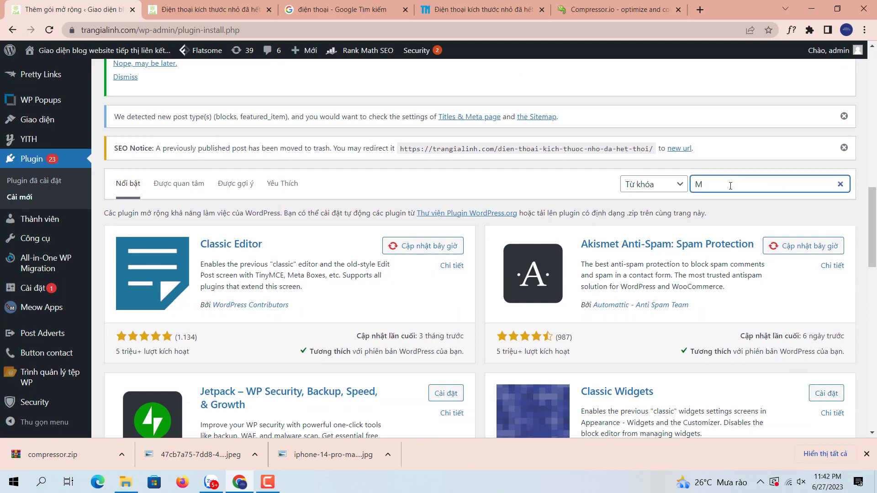
{"action": "type", "text": "EAD"}
{"action": "key", "text": "BackSpace"}
{"action": "key", "text": "BackSpace"}
{"action": "key", "text": "BackSpace"}
{"action": "key", "text": "BackSpace"}
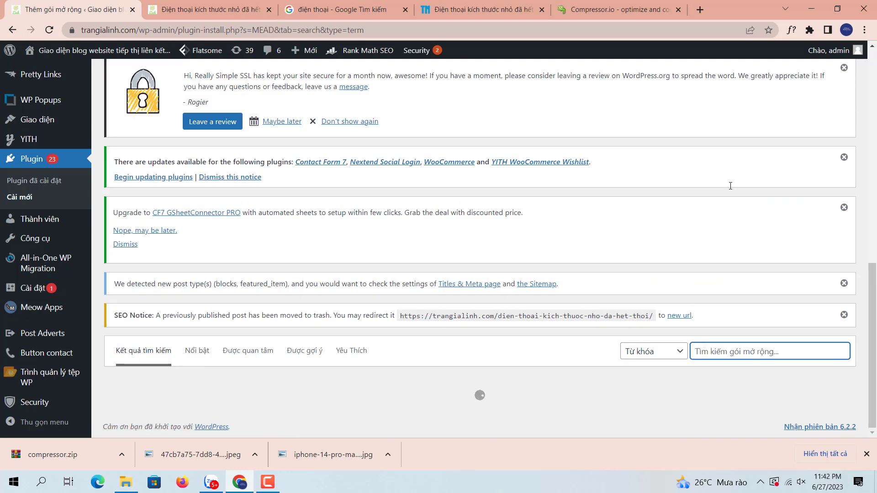
{"action": "type", "text": "meadia clea"}
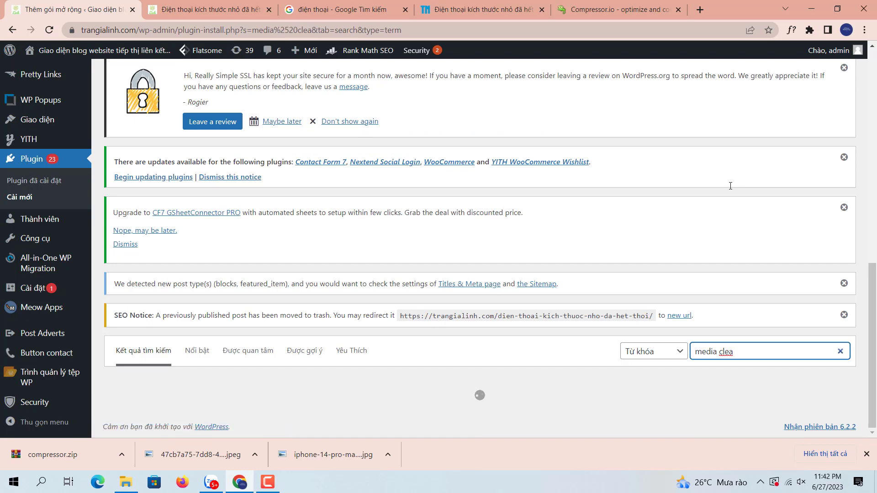
{"action": "scroll", "coordinate": [730, 185], "scroll_direction": "down", "scroll_amount": 2}
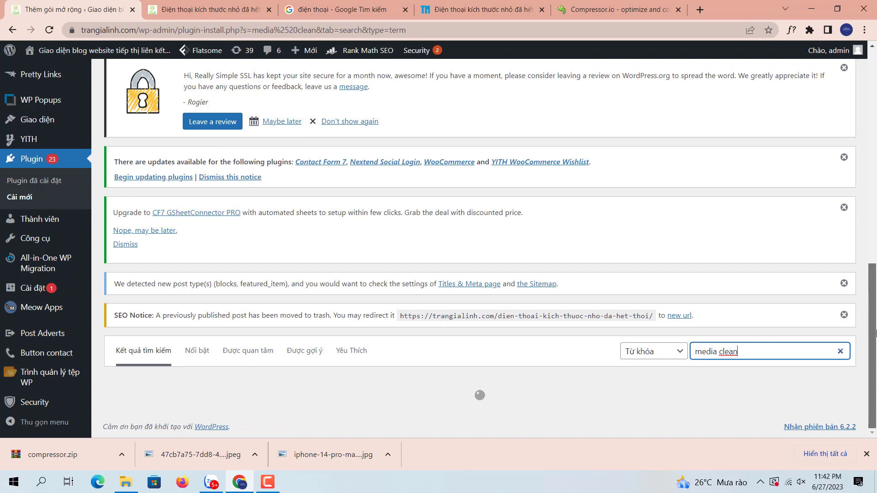
{"action": "scroll", "coordinate": [875, 320], "scroll_direction": "down", "scroll_amount": 3}
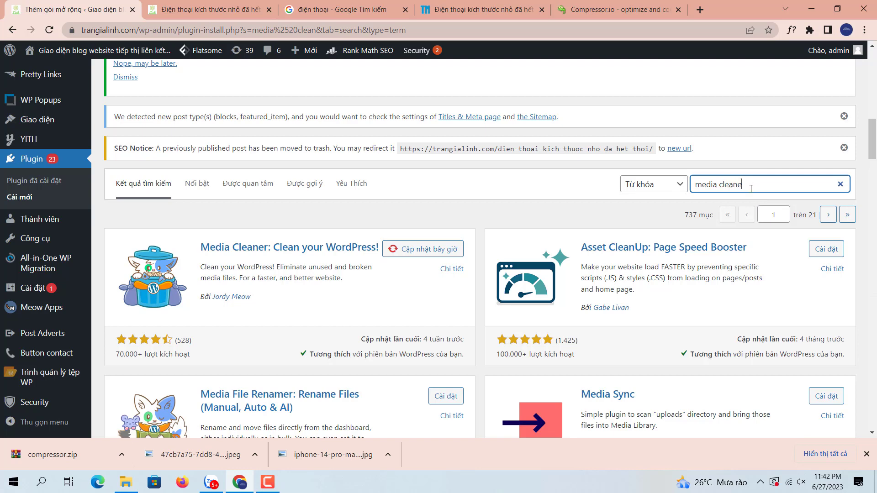
{"action": "type", "text": "r"}
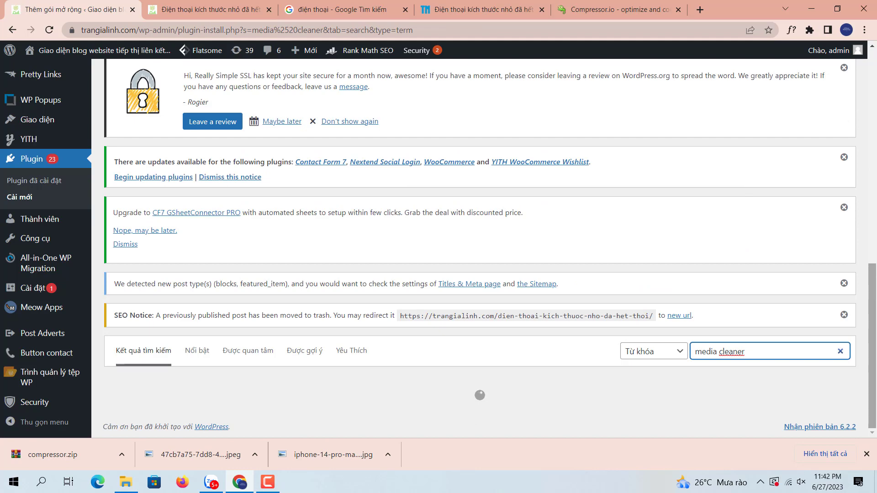
{"action": "scroll", "coordinate": [830, 337], "scroll_direction": "down", "scroll_amount": 4}
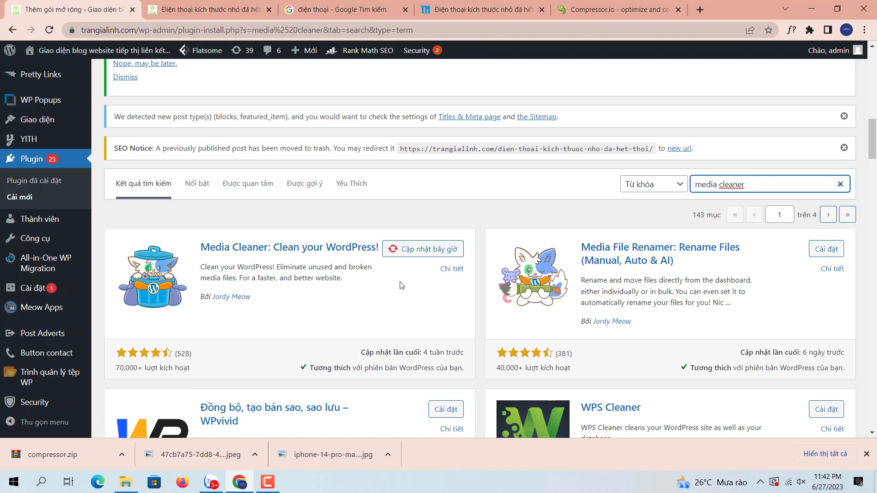
{"action": "scroll", "coordinate": [875, 166], "scroll_direction": "down", "scroll_amount": 2}
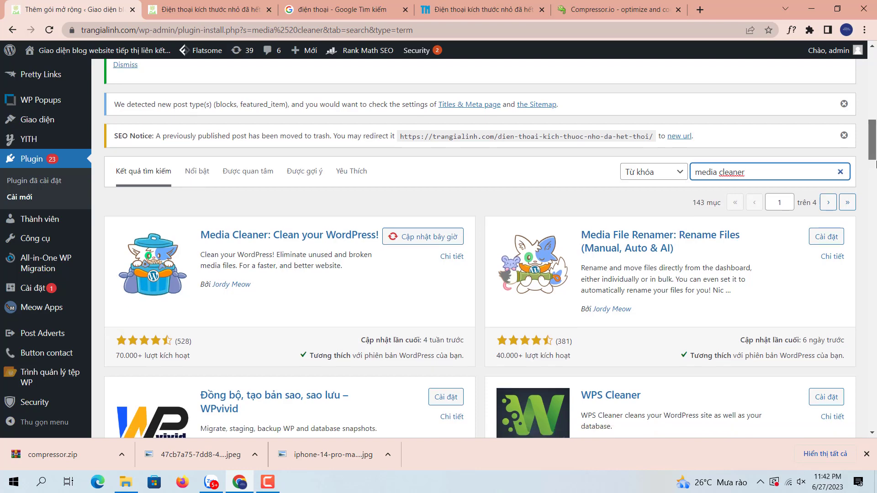
Open the Media Cleaner settings and view the Media Library Scan options
{"action": "mouse_move", "coordinate": [22, 313]}
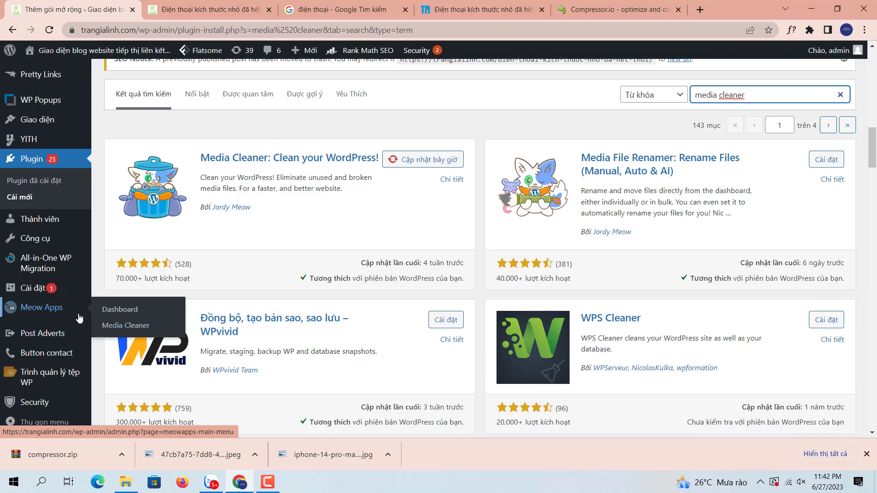
{"action": "left_click", "coordinate": [120, 330]}
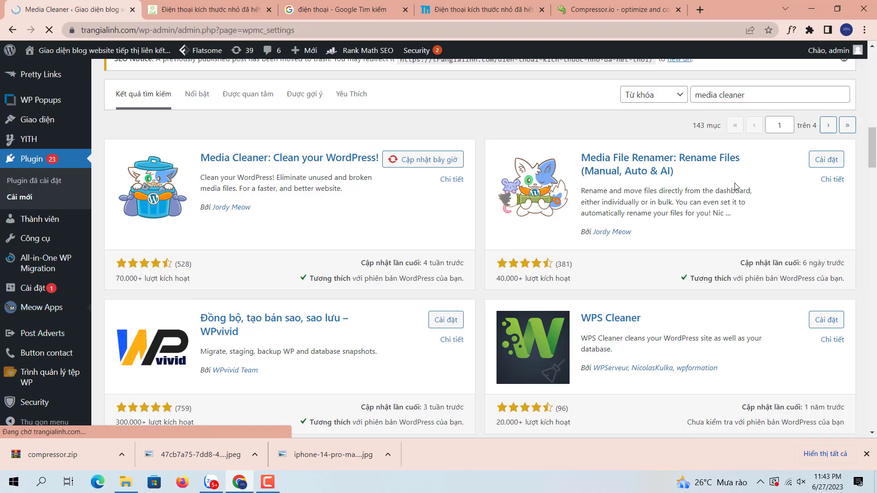
{"action": "scroll", "coordinate": [485, 246], "scroll_direction": "down", "scroll_amount": 5}
{"action": "scroll", "coordinate": [873, 359], "scroll_direction": "down", "scroll_amount": 9}
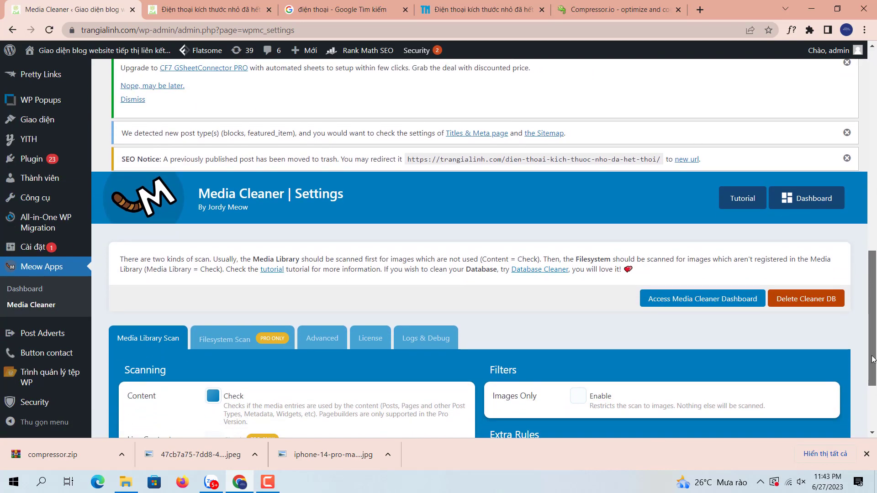
{"action": "left_click_drag", "start_coordinate": [873, 358], "coordinate": [867, 387]}
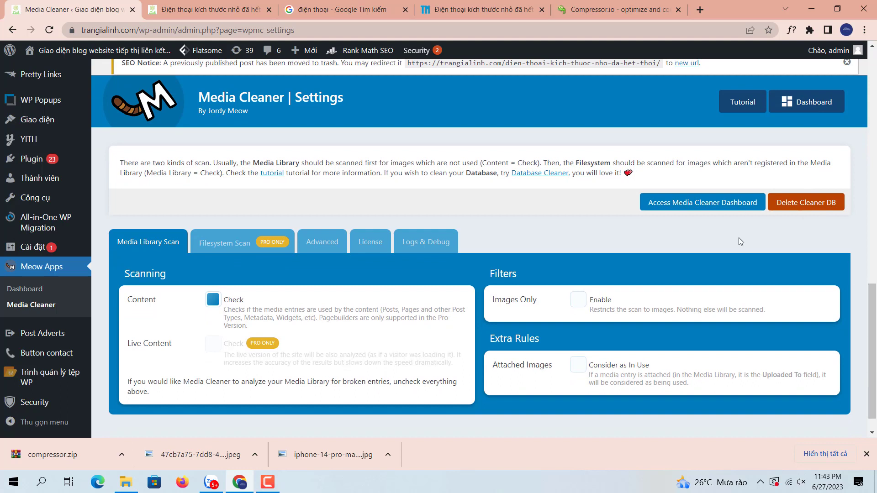
Access the Media Cleaner dashboard and scan the Media Library for unused files
{"action": "left_click", "coordinate": [708, 207]}
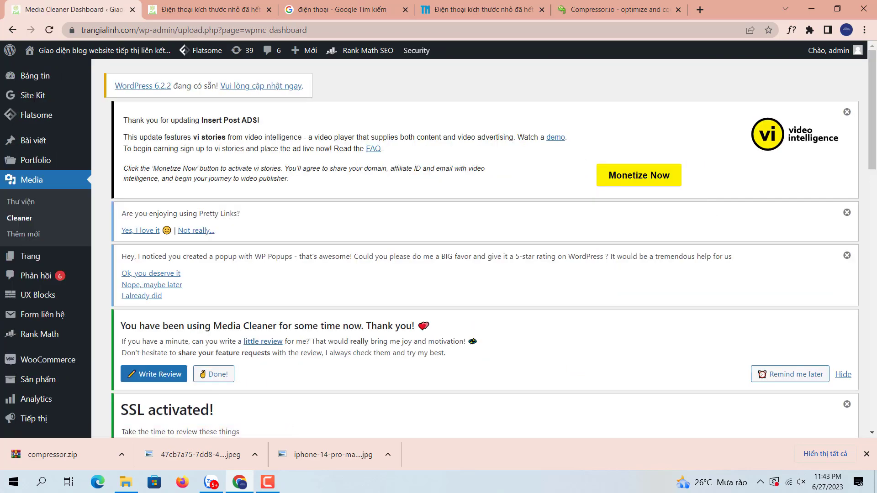
{"action": "left_click_drag", "start_coordinate": [873, 145], "coordinate": [876, 401]}
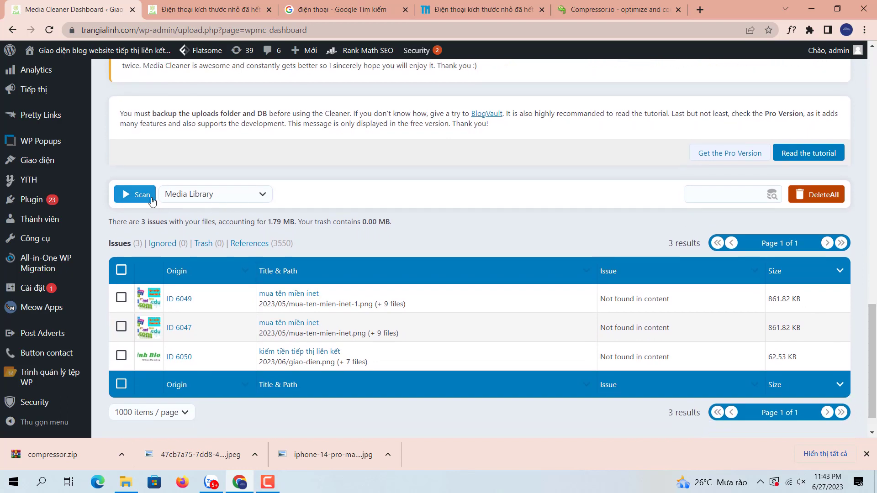
{"action": "left_click", "coordinate": [128, 197]}
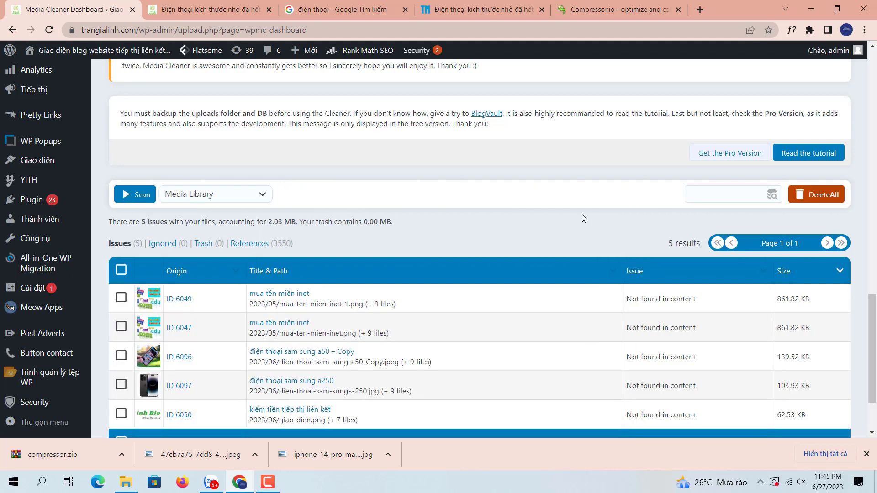
Delete all unused media files listed as issues by the Media Cleaner scan
{"action": "scroll", "coordinate": [873, 230], "scroll_direction": "down", "scroll_amount": 1}
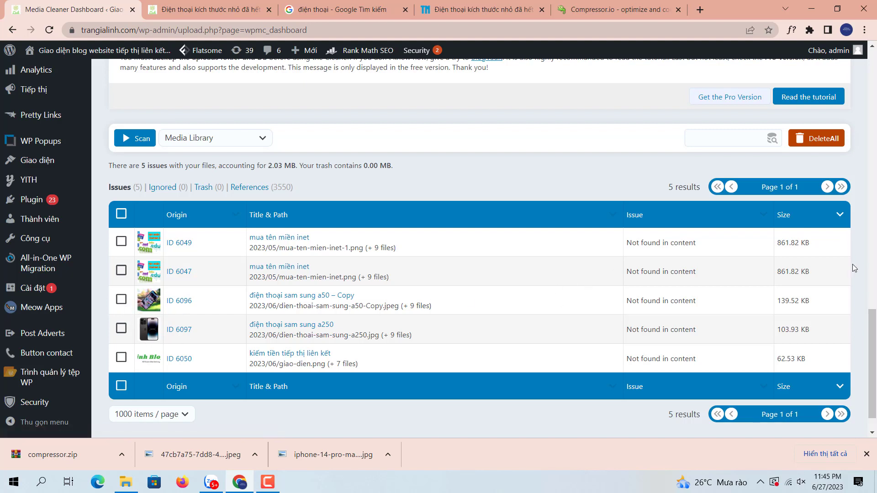
{"action": "scroll", "coordinate": [875, 346], "scroll_direction": "down", "scroll_amount": 1}
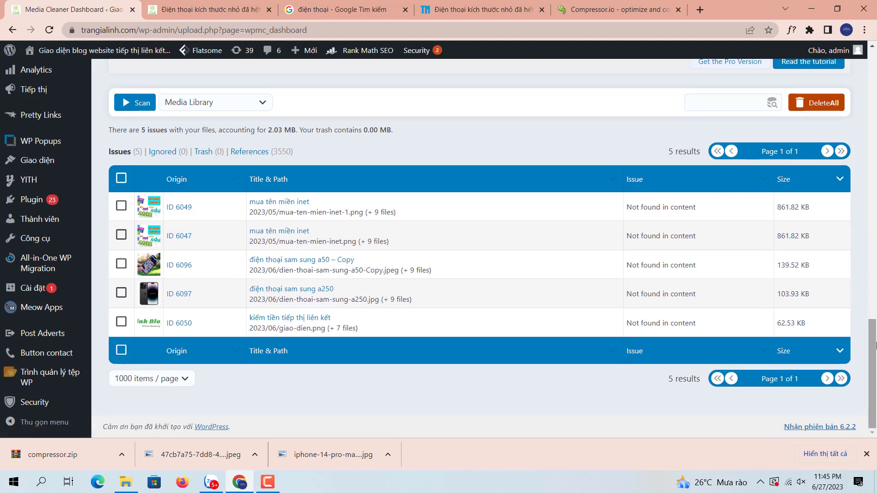
{"action": "left_click", "coordinate": [817, 104]}
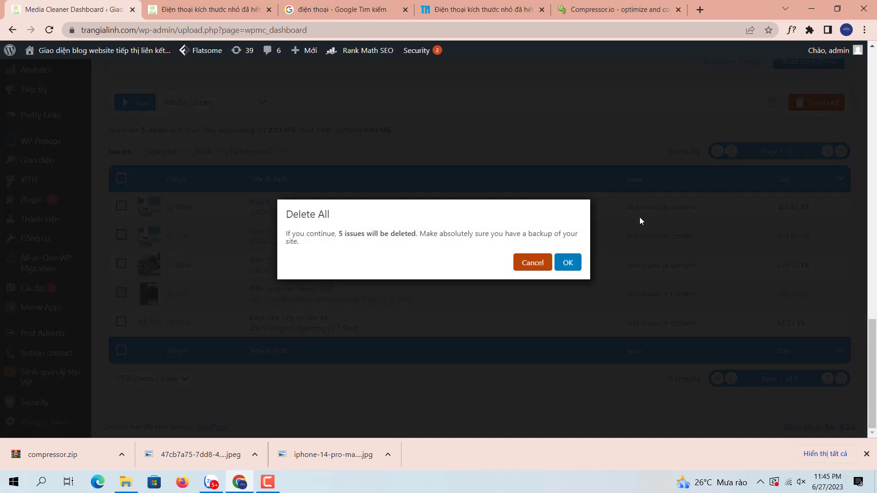
{"action": "left_click", "coordinate": [577, 263]}
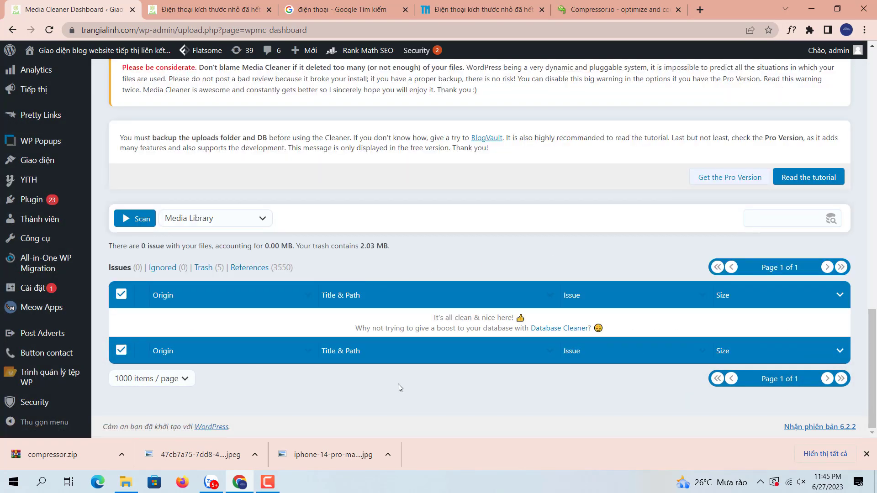
Deactivate the Media Cleaner plugin in the list of installed plugins
{"action": "mouse_move", "coordinate": [10, 307]}
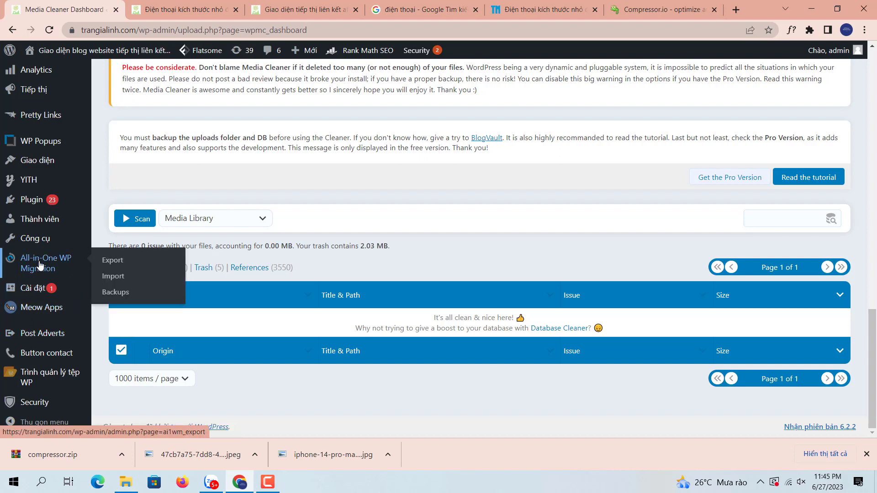
{"action": "left_click", "coordinate": [32, 201]}
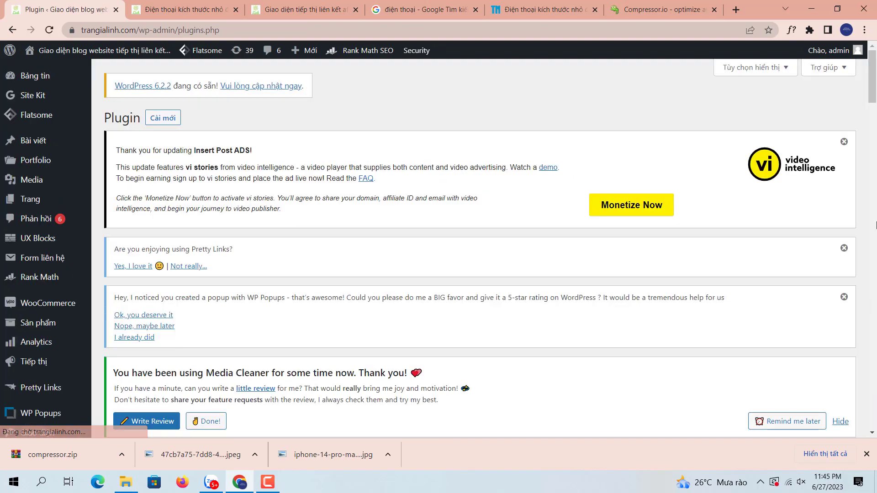
{"action": "left_click_drag", "start_coordinate": [873, 92], "coordinate": [876, 301]}
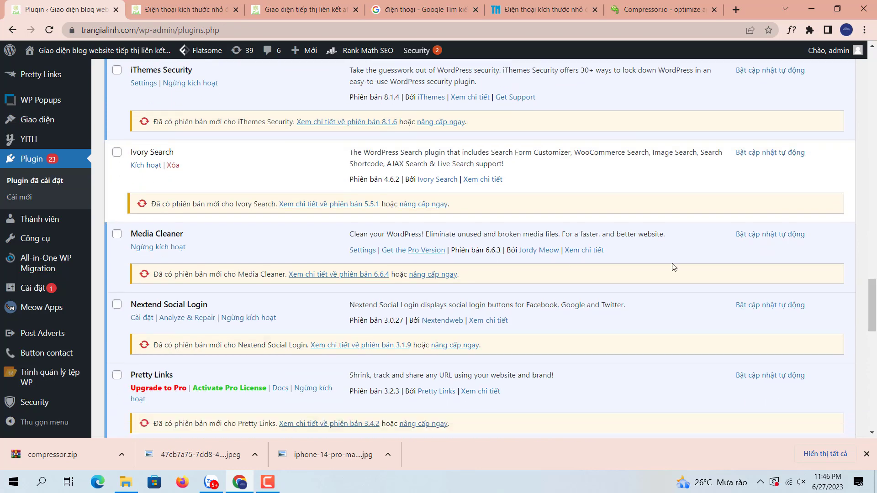
{"action": "left_click", "coordinate": [151, 247]}
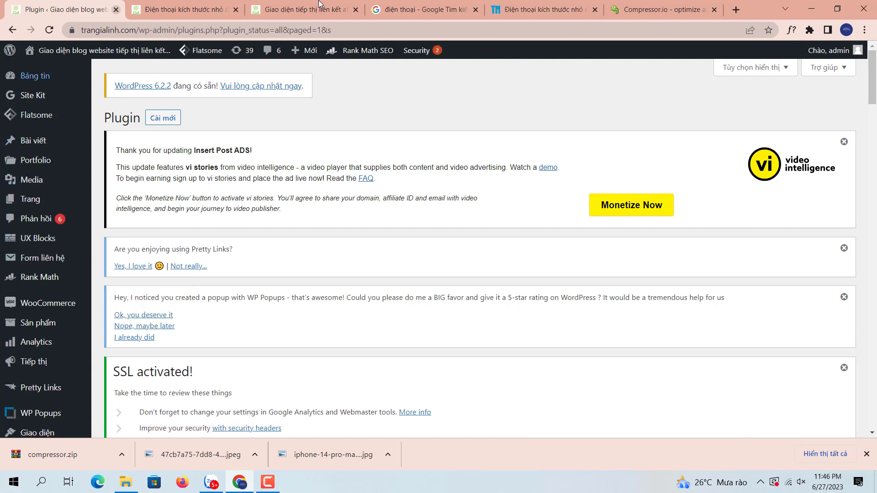
{"action": "mouse_move", "coordinate": [66, 101]}
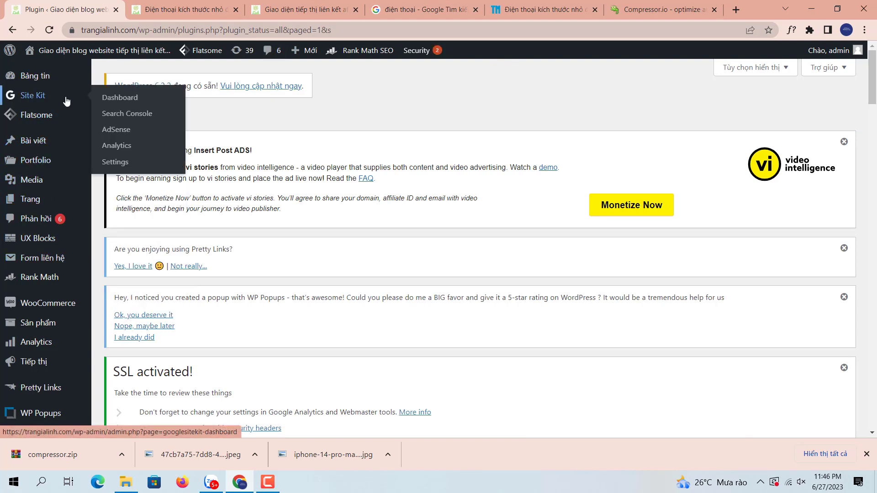